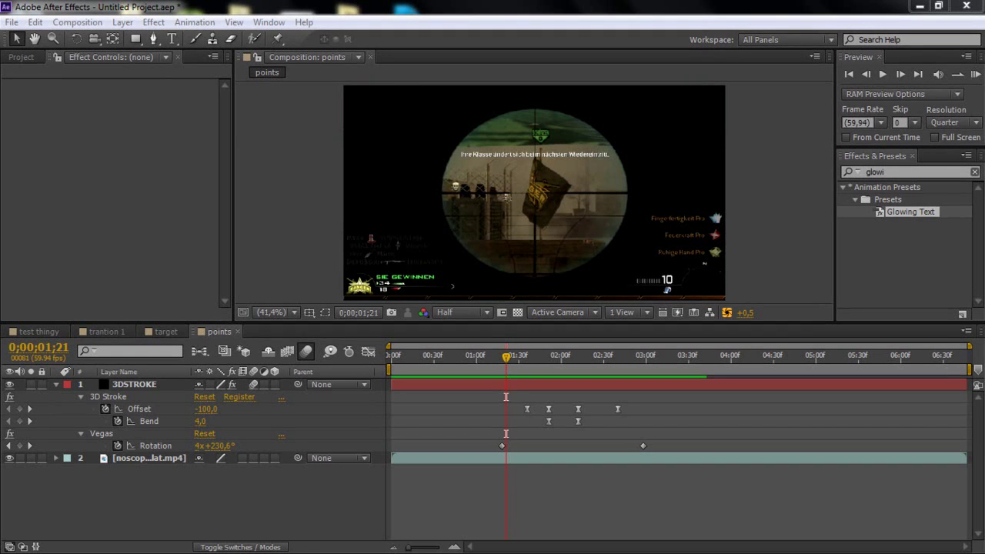
- Switch to the web browser and search Google for "trapcode suite 11"
{"action": "left_click", "coordinate": [245, 536]}
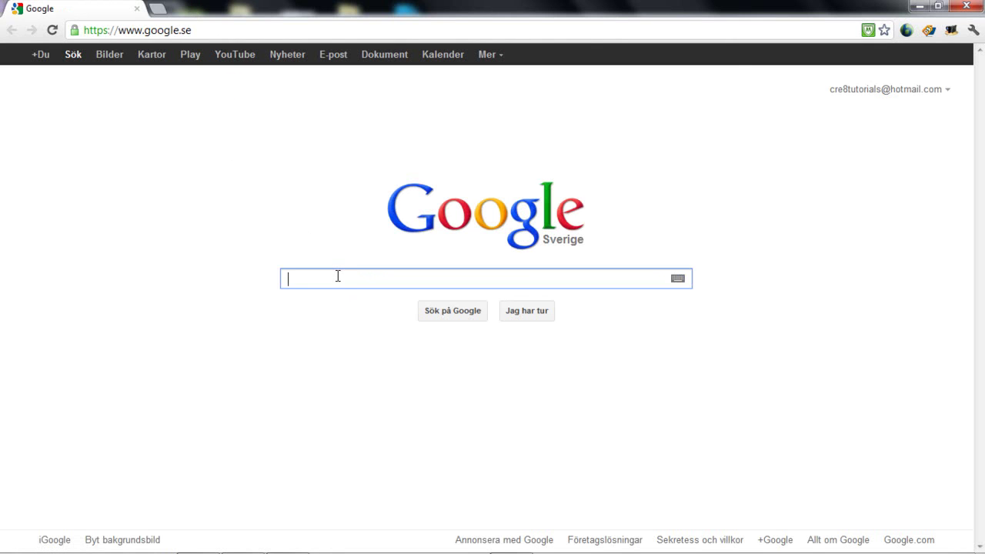
{"action": "type", "text": "tr"}
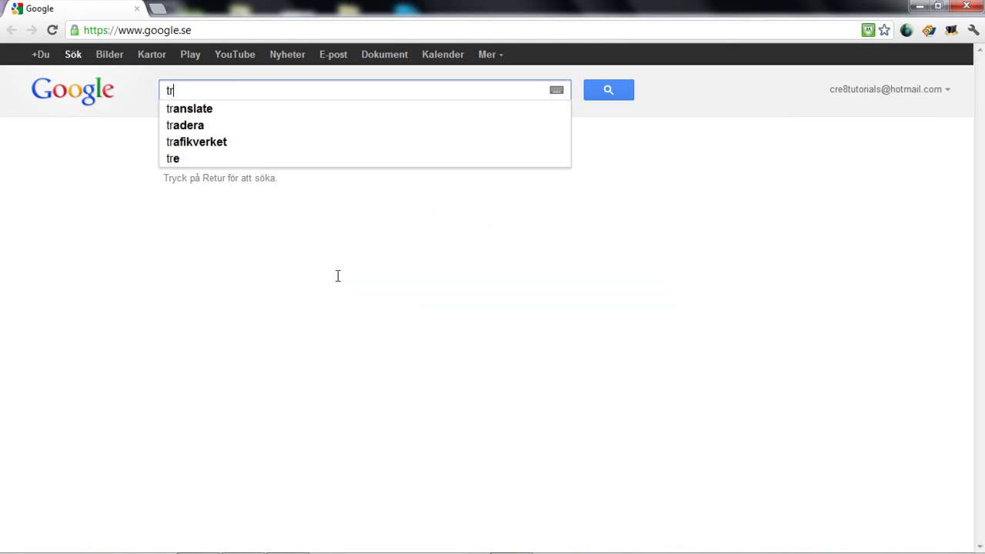
{"action": "type", "text": "apcode"}
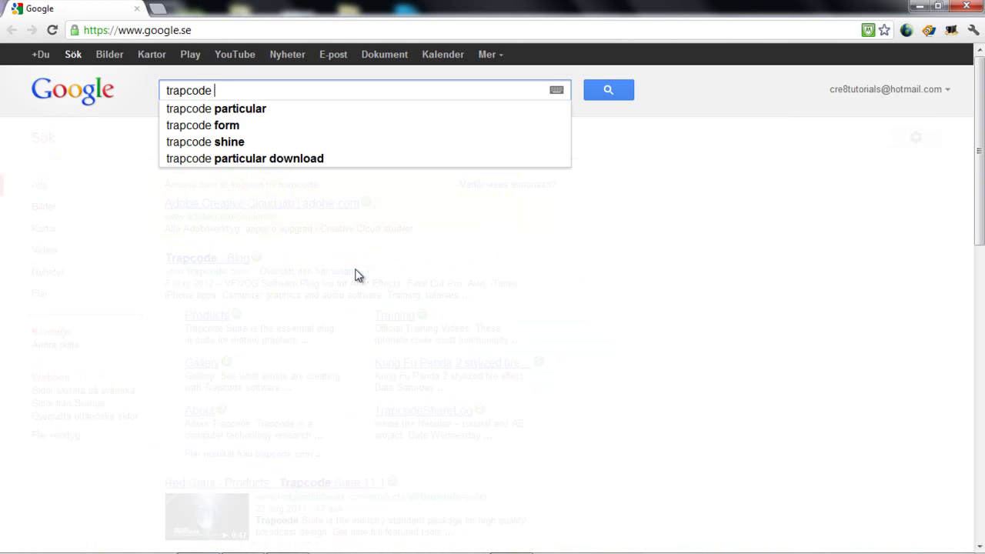
{"action": "type", "text": " s"}
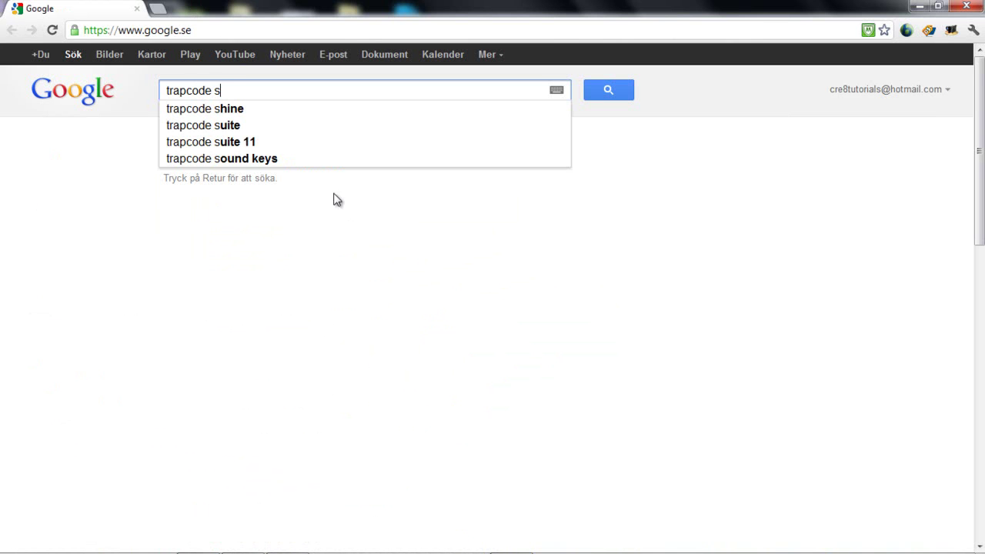
{"action": "left_click", "coordinate": [315, 144]}
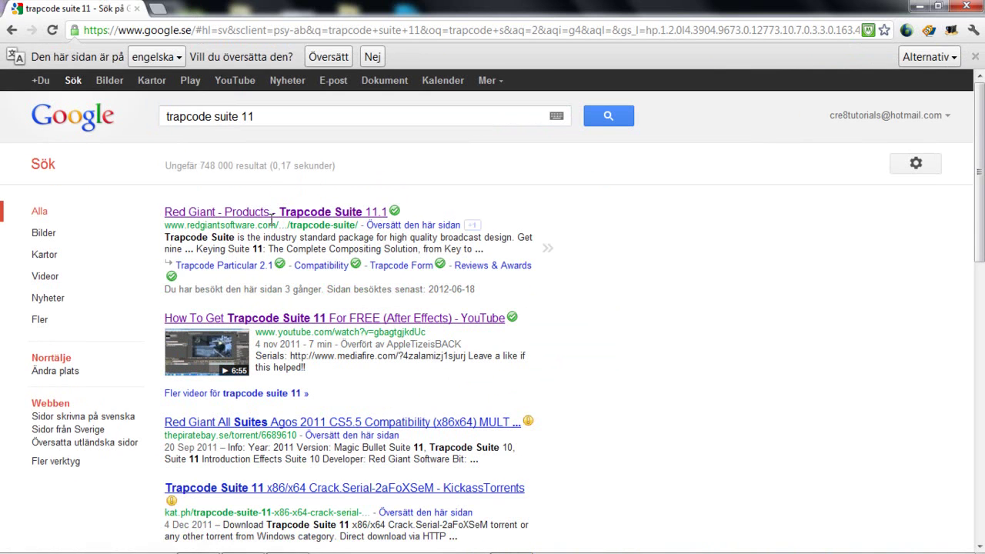
- Open Red Giant's Trapcode Suite product page from the search results and go to its free trial form
{"action": "left_click", "coordinate": [279, 197]}
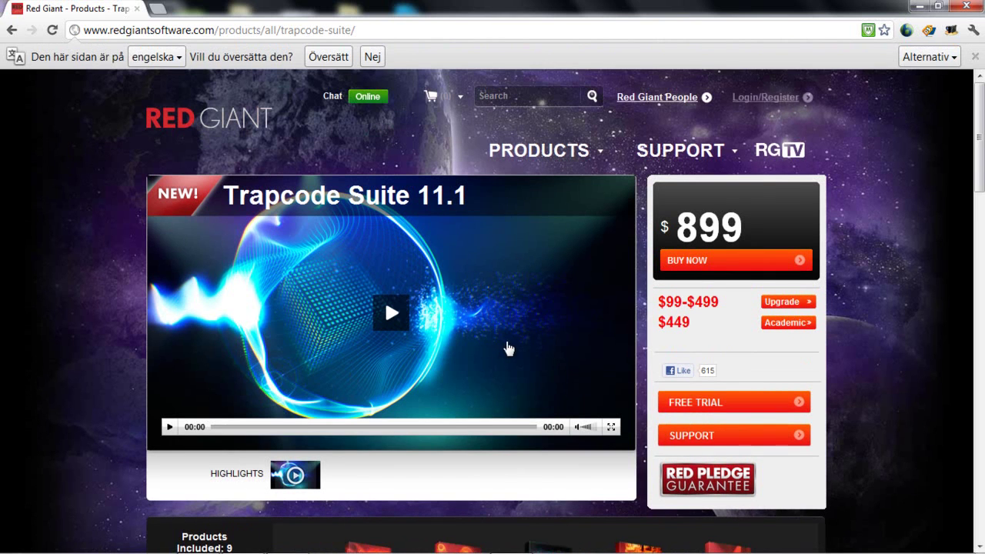
{"action": "scroll", "coordinate": [523, 350], "scroll_direction": "down", "scroll_amount": 1}
{"action": "left_click", "coordinate": [708, 339]}
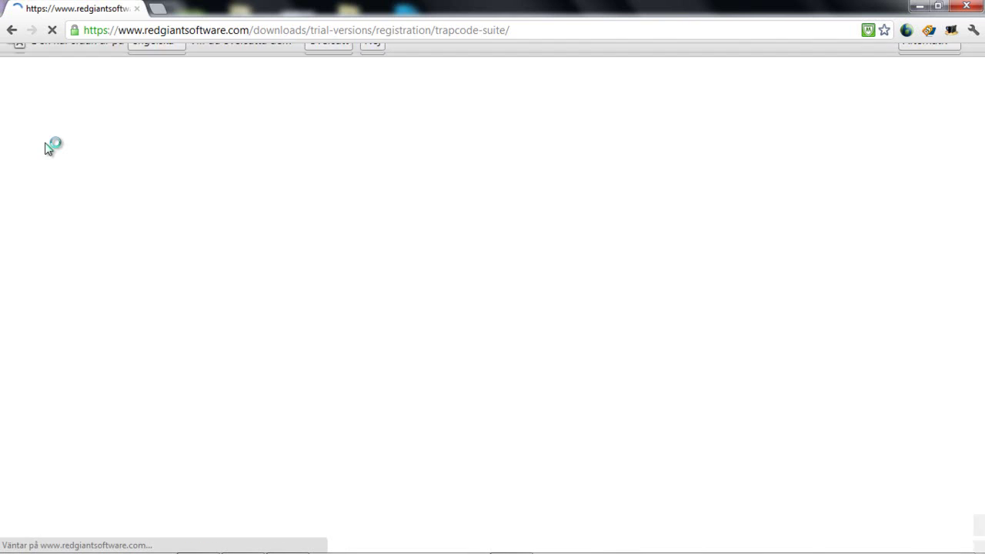
- Add Trapcode 3D Stroke to the products chosen for download in the trial form, alongside Trapcode Suite
{"action": "scroll", "coordinate": [282, 369], "scroll_direction": "down", "scroll_amount": 5}
{"action": "scroll", "coordinate": [289, 363], "scroll_direction": "down", "scroll_amount": 4}
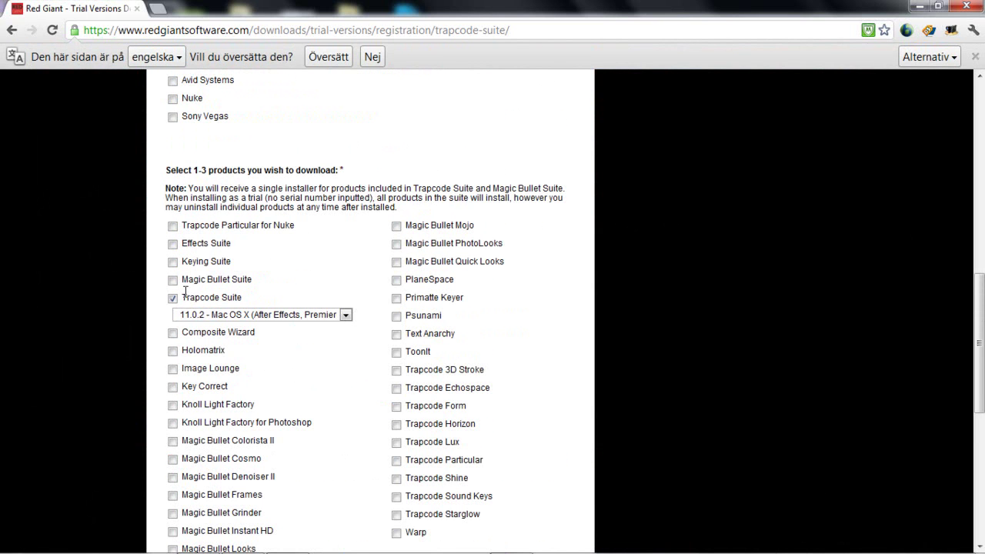
{"action": "left_click_drag", "start_coordinate": [183, 297], "coordinate": [237, 298]}
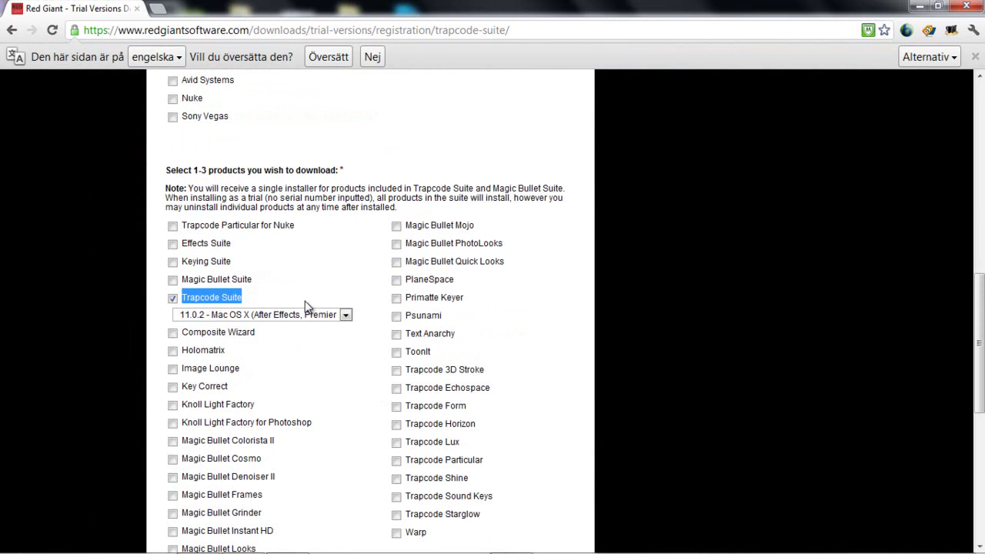
{"action": "left_click", "coordinate": [252, 259]}
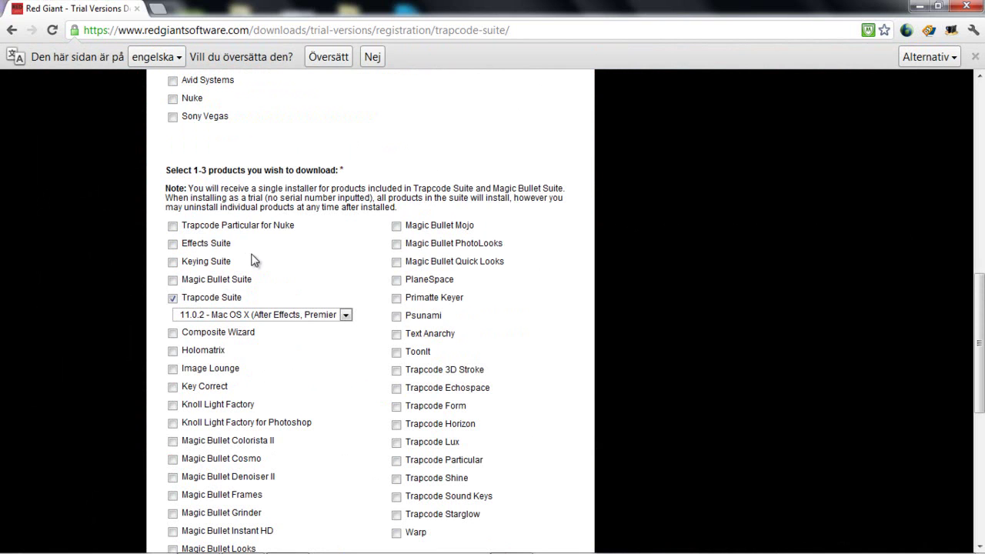
{"action": "left_click", "coordinate": [395, 371]}
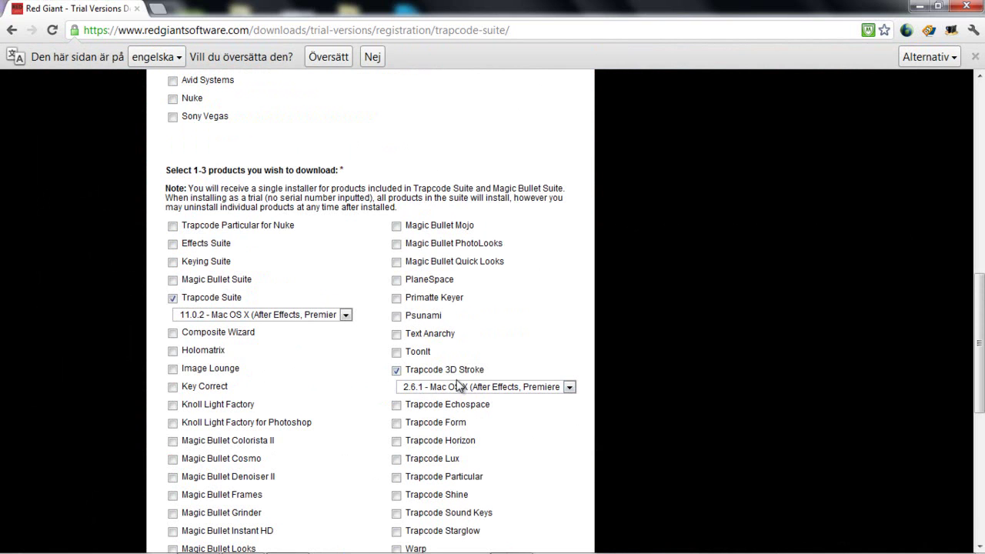
{"action": "scroll", "coordinate": [204, 302], "scroll_direction": "down", "scroll_amount": 4}
{"action": "scroll", "coordinate": [202, 301], "scroll_direction": "up", "scroll_amount": 12}
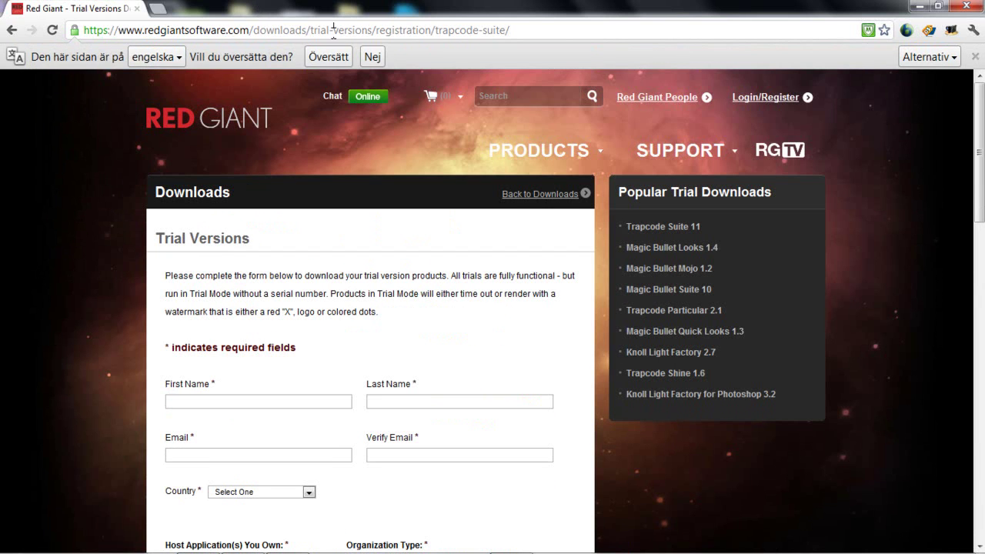
- Go to youtube.com in the browser
{"action": "left_click", "coordinate": [332, 29]}
{"action": "type", "text": "youtube.com"}
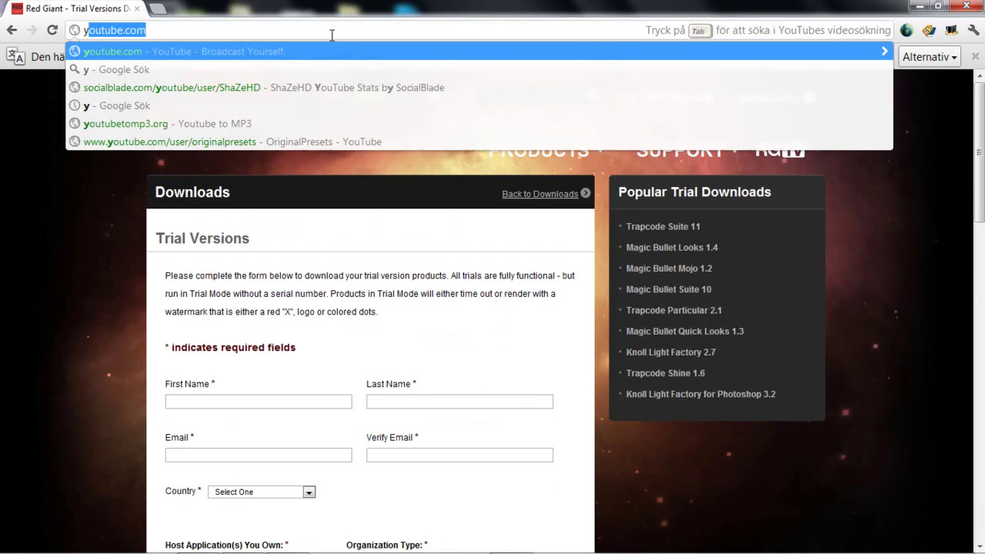
{"action": "left_click", "coordinate": [313, 58]}
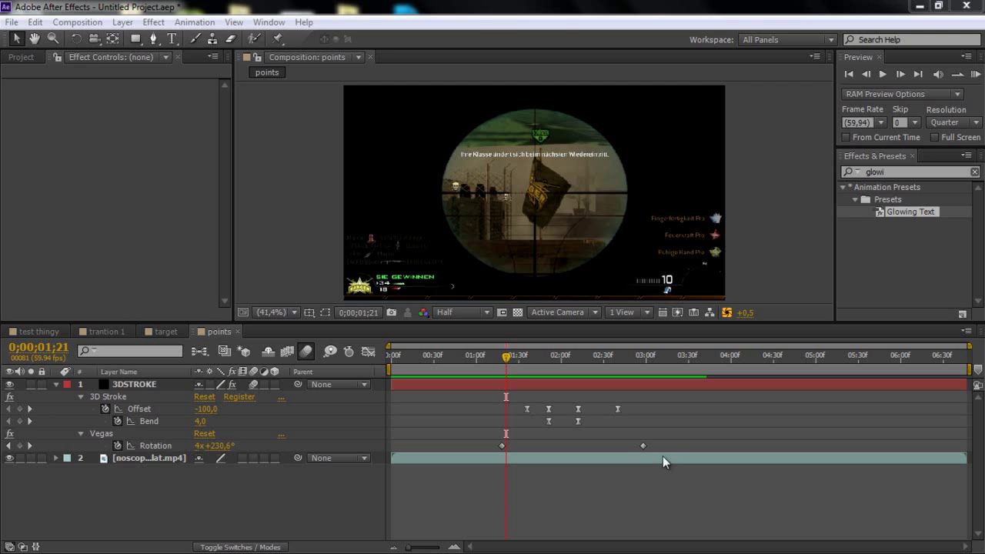
- Return to After Effects, select the 3DSTROKE layer in the points composition, and open the test thingy composition
{"action": "left_click", "coordinate": [641, 454]}
{"action": "left_click", "coordinate": [617, 384]}
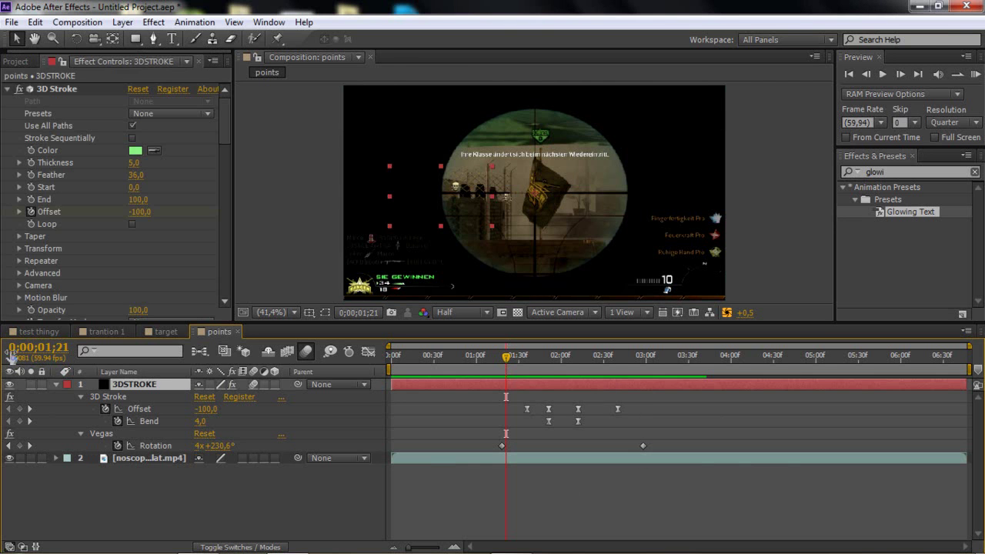
{"action": "left_click", "coordinate": [37, 332]}
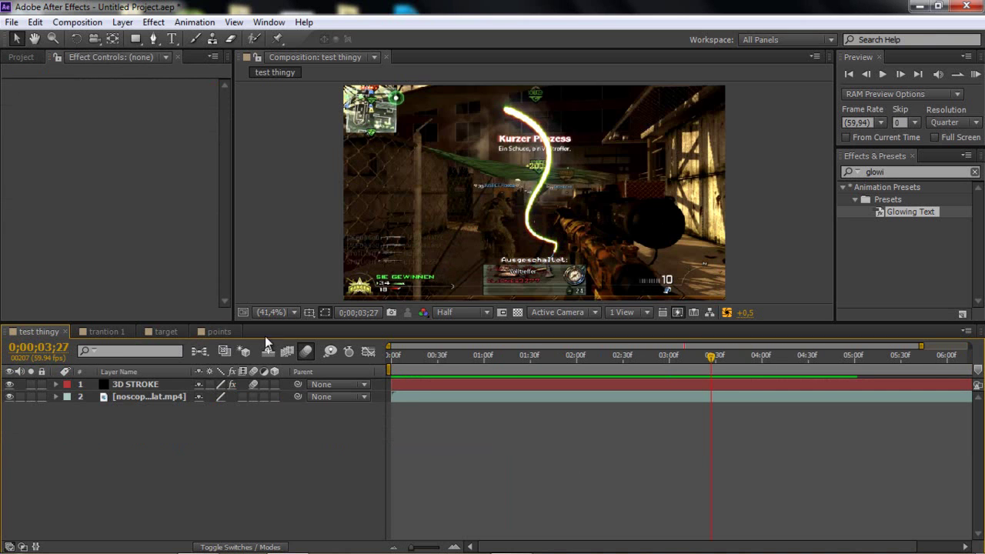
- Play and scrub through the test thingy composition to review how its 3D stroke effect fits the gameplay clip
{"action": "left_click_drag", "start_coordinate": [574, 354], "coordinate": [515, 352]}
{"action": "key", "text": "space"}
{"action": "key", "text": "Page_Up"}
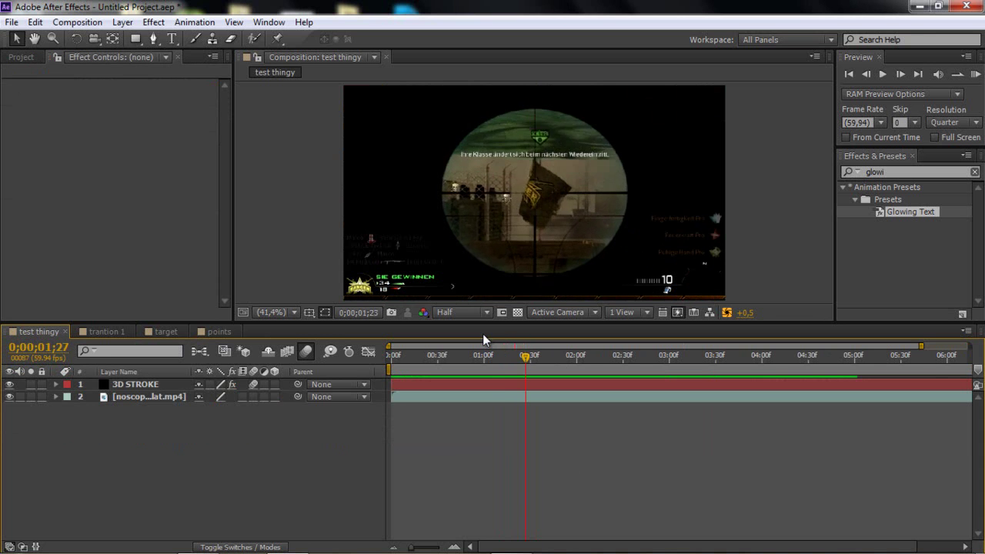
{"action": "key", "text": "Page_Up"}
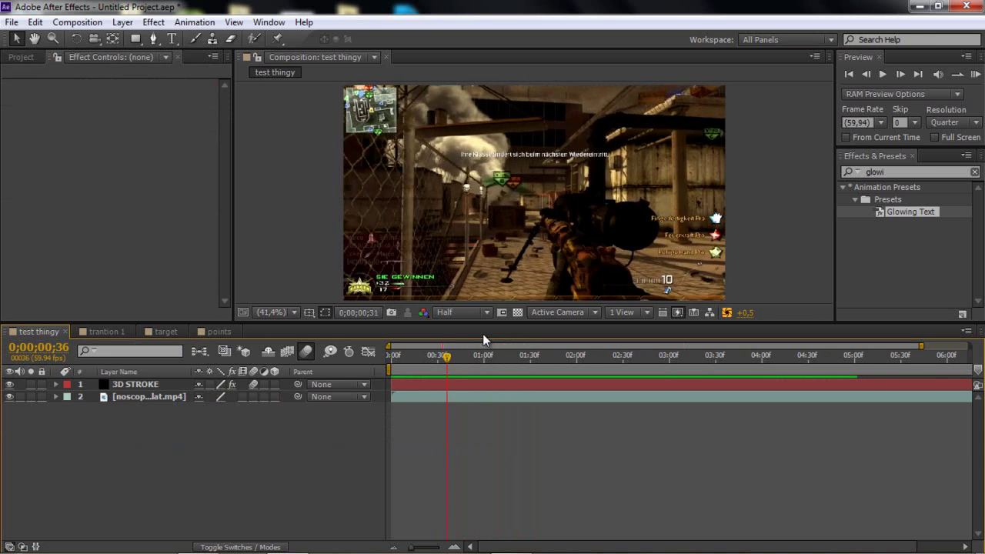
{"action": "key", "text": "Page_Down"}
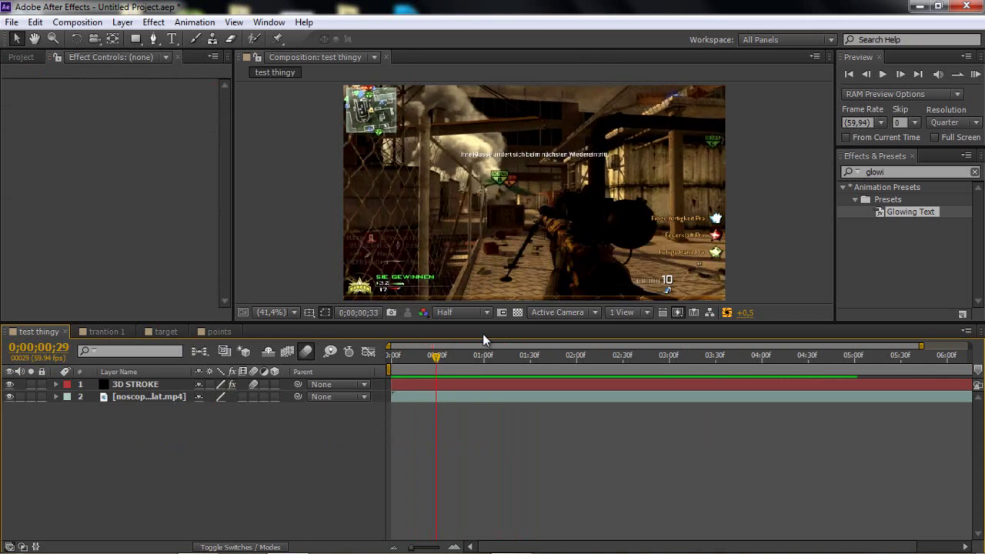
{"action": "key", "text": "Page_Down"}
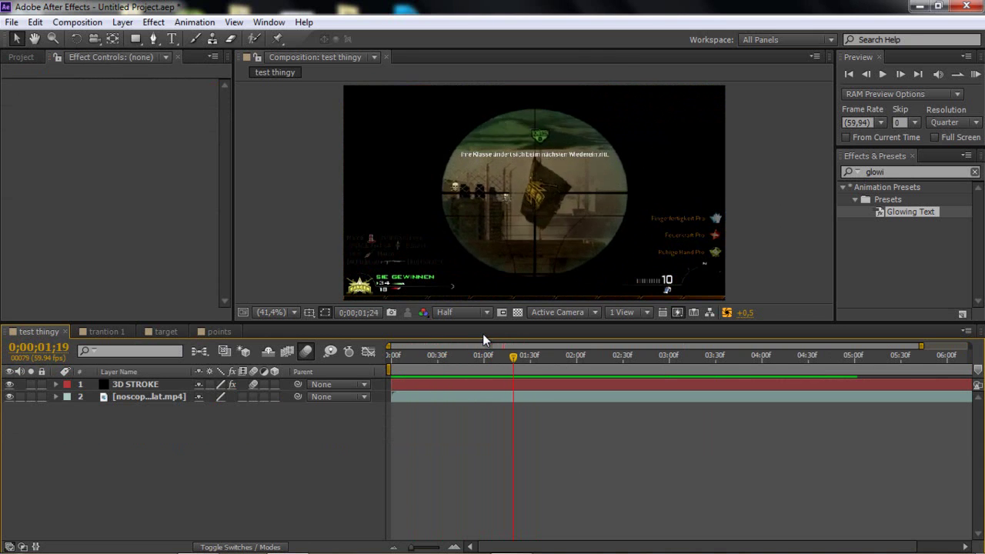
{"action": "key", "text": "Page_Down"}
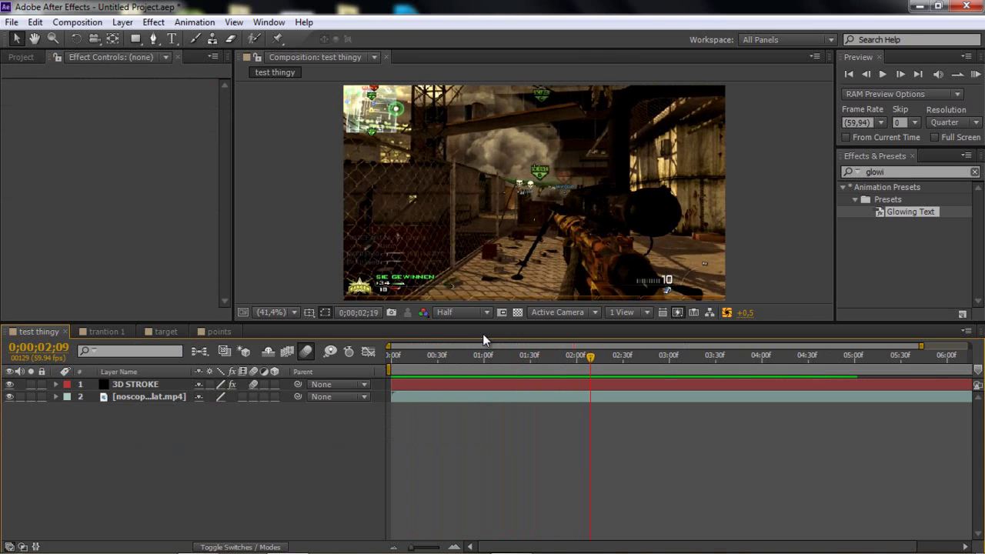
{"action": "key", "text": "Page_Down"}
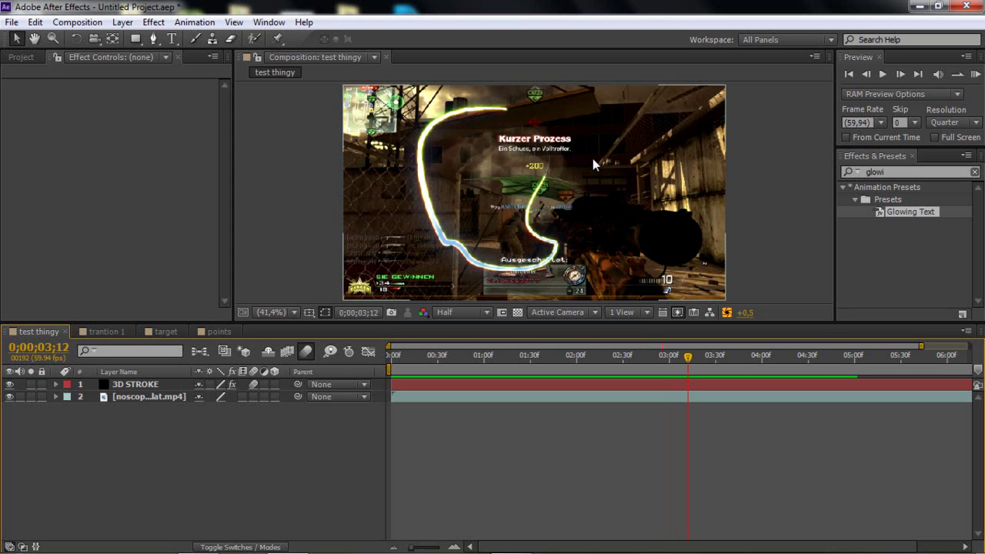
- Move frame by frame back and forth around the three-second mark of test thingy to examine the glowing stroke's path
{"action": "key", "text": "Page_Up"}
{"action": "key", "text": "Page_Up"}
{"action": "key", "text": "Page_Up"}
{"action": "key", "text": "Page_Up"}
{"action": "key", "text": "Page_Up"}
{"action": "key", "text": "Page_Up"}
{"action": "key", "text": "Page_Up"}
{"action": "key", "text": "Page_Up"}
{"action": "key", "text": "Page_Up"}
{"action": "key", "text": "Page_Up"}
{"action": "key", "text": "Page_Up"}
{"action": "key", "text": "Page_Up"}
{"action": "key", "text": "Page_Up"}
{"action": "key", "text": "Page_Up"}
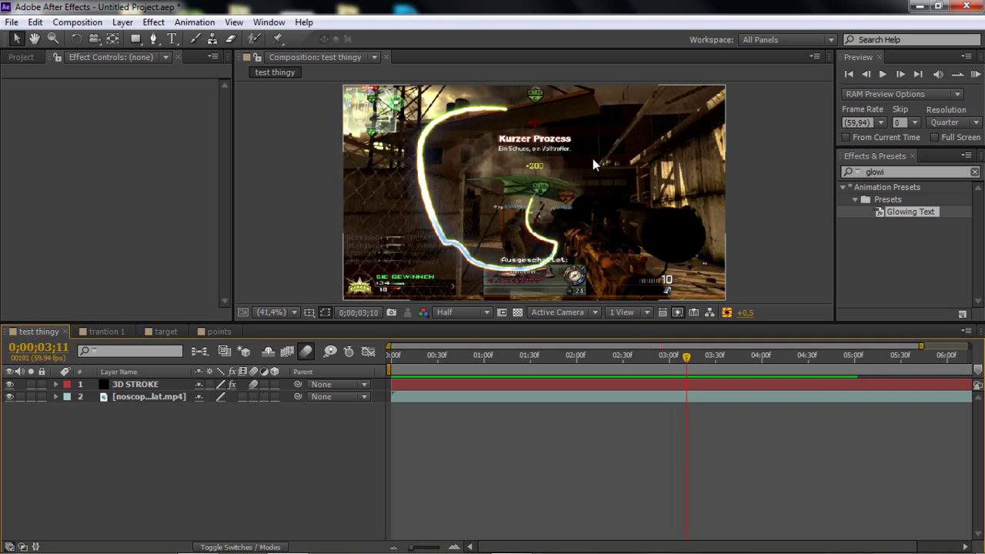
{"action": "key", "text": "Page_Up"}
{"action": "key", "text": "Page_Up"}
{"action": "key", "text": "Page_Up"}
{"action": "key", "text": "Page_Up"}
{"action": "key", "text": "Page_Up"}
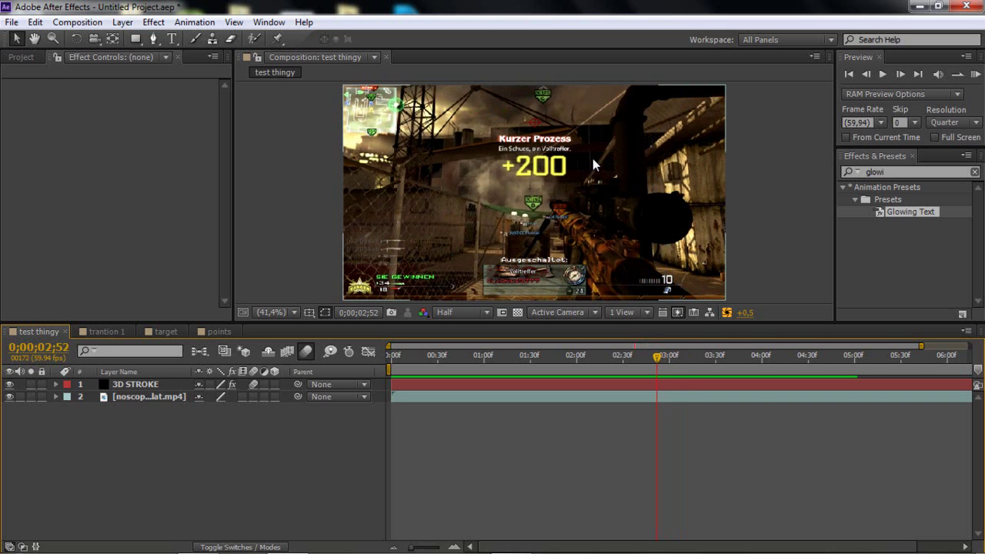
{"action": "key", "text": "Page_Down"}
{"action": "key", "text": "Page_Down"}
{"action": "key", "text": "Page_Down"}
{"action": "key", "text": "Page_Down"}
{"action": "key", "text": "Page_Down"}
{"action": "key", "text": "Page_Down"}
{"action": "key", "text": "Page_Down"}
{"action": "key", "text": "Page_Down"}
{"action": "key", "text": "Page_Down"}
{"action": "key", "text": "Page_Down"}
{"action": "key", "text": "Page_Down"}
{"action": "key", "text": "Page_Down"}
{"action": "key", "text": "Page_Down"}
{"action": "key", "text": "Page_Down"}
{"action": "key", "text": "Page_Down"}
{"action": "key", "text": "Page_Down"}
{"action": "key", "text": "Page_Down"}
{"action": "key", "text": "Page_Down"}
{"action": "key", "text": "Page_Down"}
{"action": "key", "text": "Page_Down"}
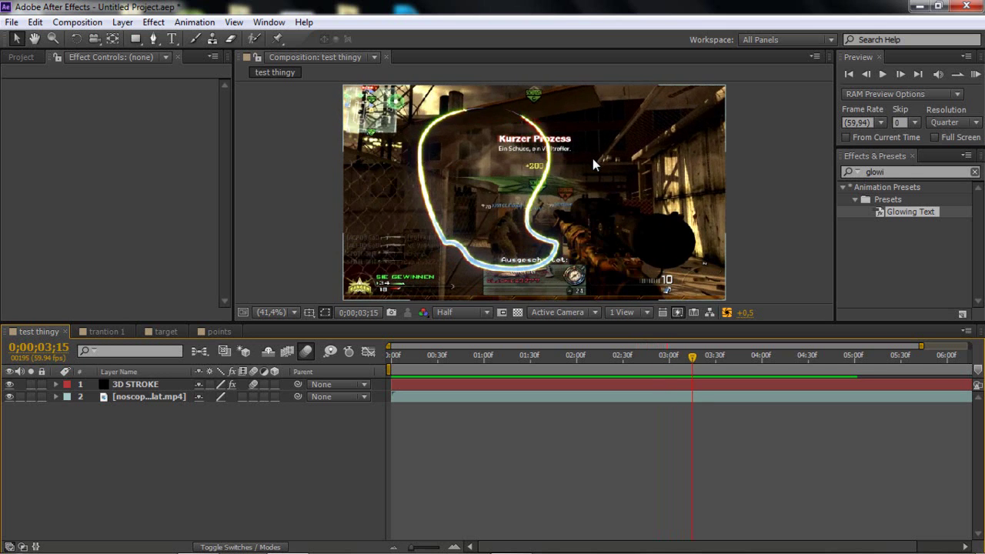
{"action": "key", "text": "Page_Down"}
{"action": "key", "text": "Page_Down"}
{"action": "key", "text": "Page_Down"}
{"action": "key", "text": "Page_Down"}
{"action": "key", "text": "Page_Down"}
{"action": "key", "text": "Page_Down"}
{"action": "key", "text": "Page_Down"}
{"action": "key", "text": "Page_Down"}
{"action": "key", "text": "Page_Down"}
{"action": "key", "text": "Page_Down"}
{"action": "key", "text": "Page_Down"}
{"action": "key", "text": "Page_Down"}
{"action": "key", "text": "Page_Down"}
{"action": "key", "text": "Page_Down"}
{"action": "key", "text": "Page_Down"}
{"action": "key", "text": "Page_Down"}
{"action": "key", "text": "Page_Down"}
{"action": "key", "text": "Page_Down"}
{"action": "key", "text": "Page_Down"}
{"action": "key", "text": "Page_Down"}
{"action": "key", "text": "Page_Up"}
{"action": "key", "text": "Page_Up"}
{"action": "key", "text": "Page_Up"}
{"action": "key", "text": "Page_Up"}
{"action": "key", "text": "Page_Up"}
{"action": "key", "text": "Page_Up"}
{"action": "key", "text": "Page_Up"}
{"action": "key", "text": "Page_Up"}
{"action": "key", "text": "Page_Up"}
{"action": "key", "text": "Page_Up"}
{"action": "key", "text": "Page_Up"}
{"action": "key", "text": "Page_Up"}
{"action": "key", "text": "Page_Up"}
{"action": "key", "text": "Page_Up"}
{"action": "key", "text": "Page_Up"}
{"action": "key", "text": "Page_Up"}
{"action": "key", "text": "Page_Up"}
{"action": "key", "text": "Page_Up"}
{"action": "key", "text": "Page_Up"}
{"action": "key", "text": "Page_Up"}
{"action": "key", "text": "Page_Up"}
{"action": "key", "text": "Page_Up"}
{"action": "key", "text": "Page_Up"}
{"action": "key", "text": "Page_Up"}
{"action": "key", "text": "Page_Up"}
{"action": "key", "text": "Page_Up"}
{"action": "key", "text": "Page_Up"}
{"action": "key", "text": "Page_Up"}
{"action": "key", "text": "Page_Up"}
{"action": "key", "text": "Page_Up"}
{"action": "key", "text": "Page_Up"}
{"action": "key", "text": "Page_Up"}
{"action": "key", "text": "Page_Up"}
{"action": "key", "text": "Page_Up"}
{"action": "key", "text": "Page_Up"}
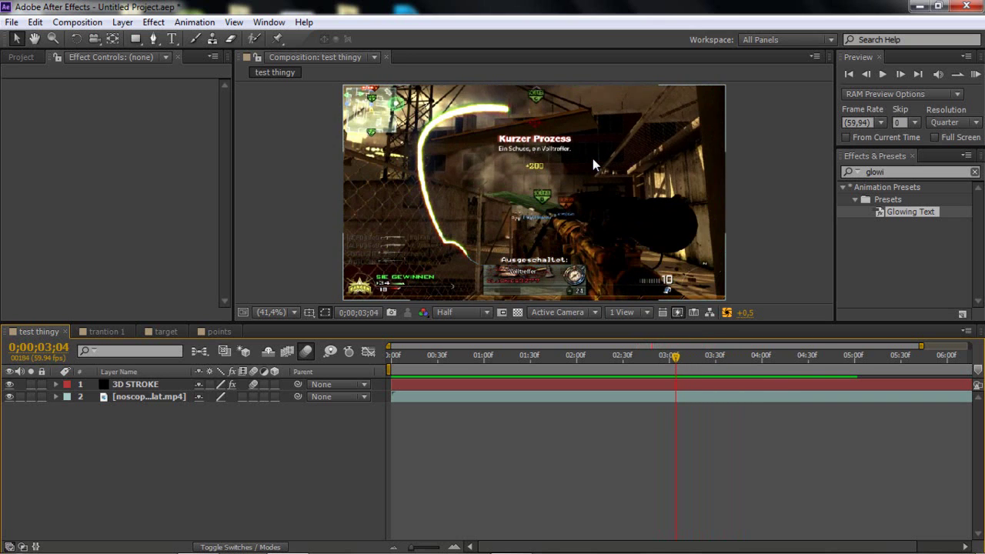
{"action": "key", "text": "period"}
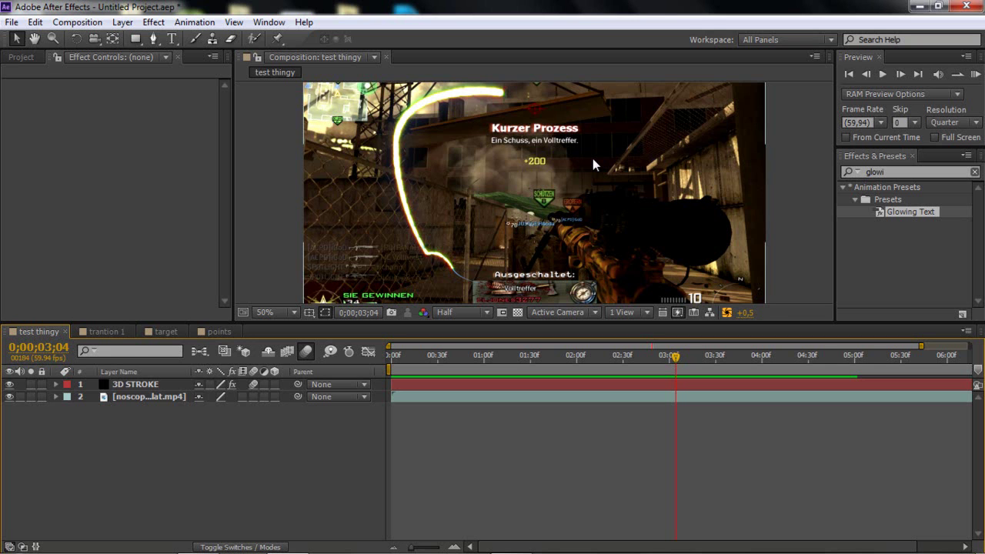
- Open the trantion 1 composition and run a RAM preview to review its stroke transition
{"action": "left_click", "coordinate": [98, 332]}
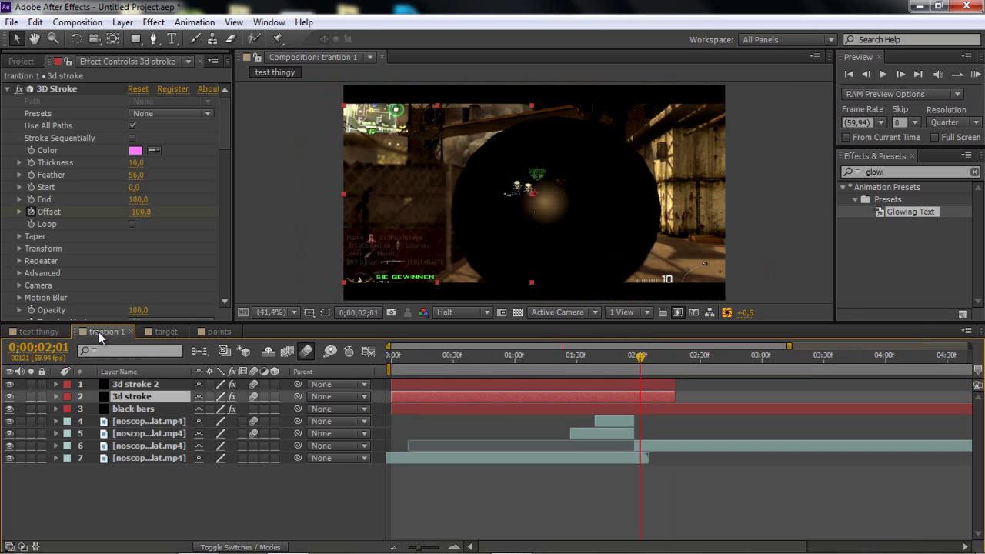
{"action": "left_click", "coordinate": [975, 74]}
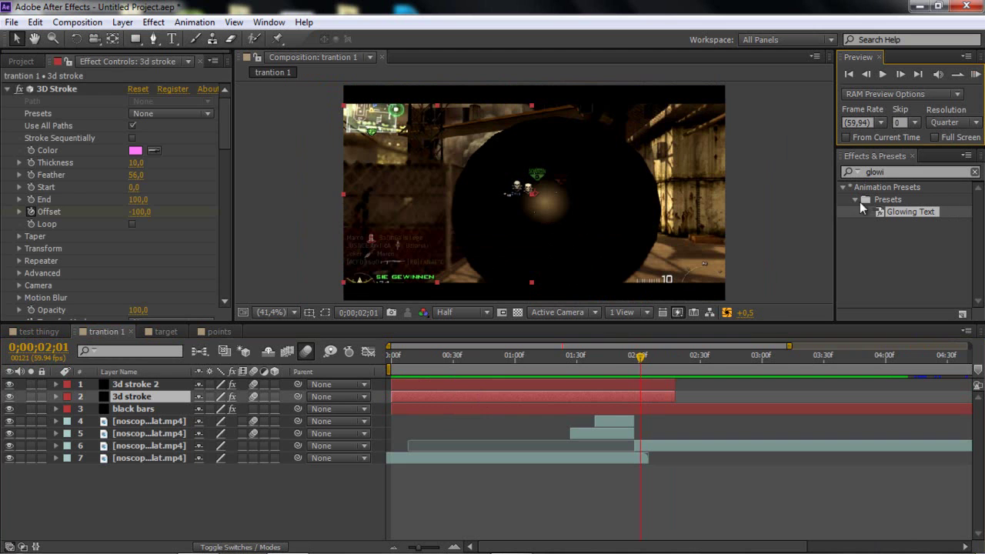
{"action": "left_click", "coordinate": [976, 74]}
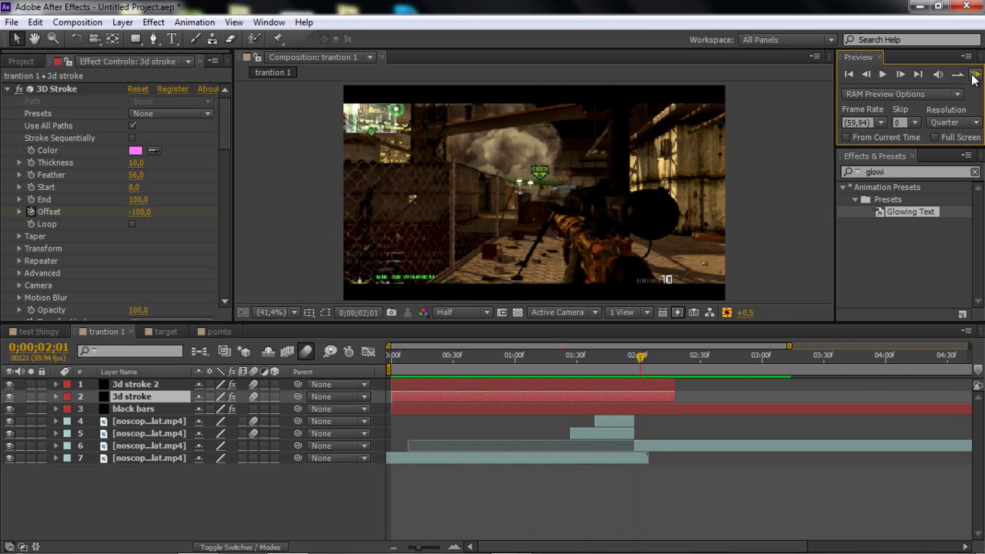
{"action": "left_click", "coordinate": [518, 359]}
{"action": "key", "text": "space"}
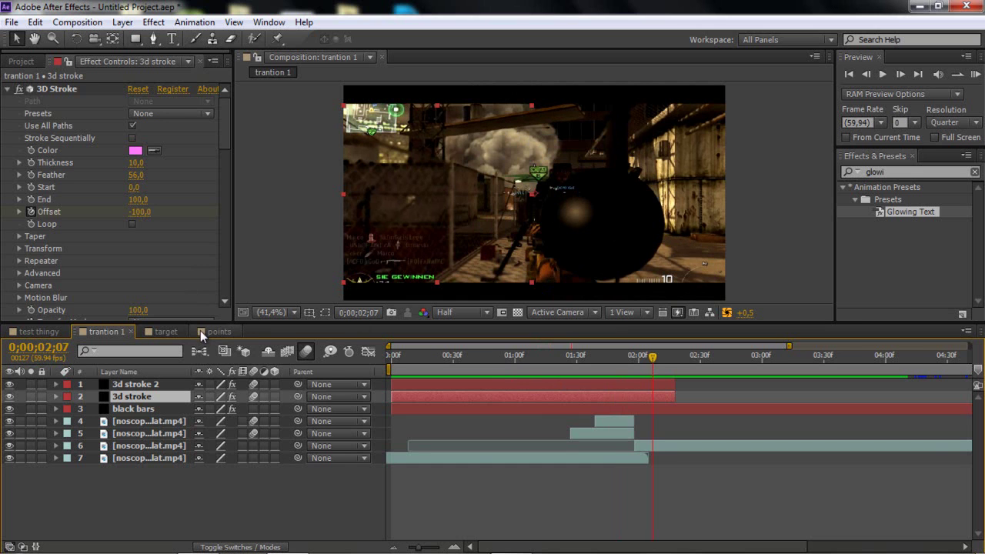
- Open the target composition and play it, stepping back through frames to review the glowing triangle stroke
{"action": "left_click", "coordinate": [166, 331]}
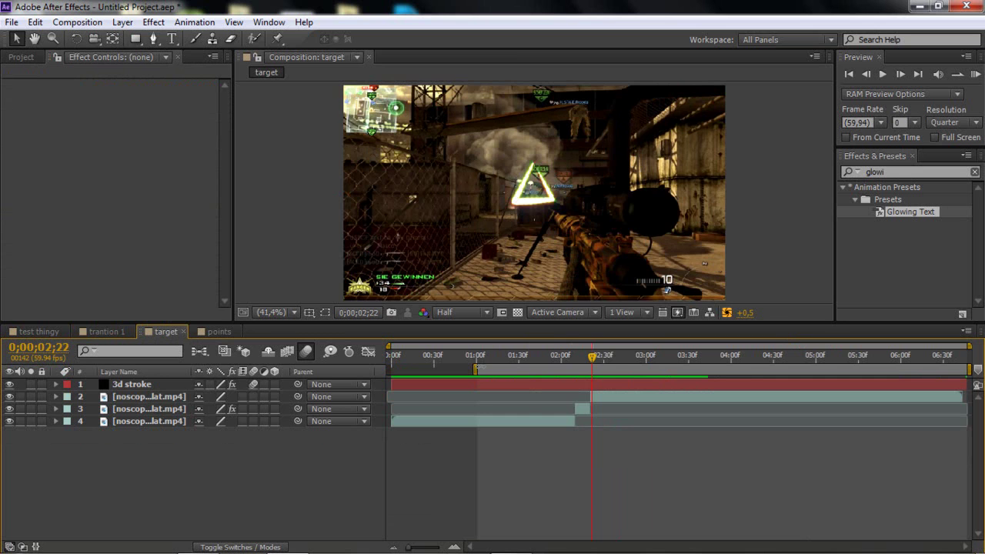
{"action": "key", "text": "space"}
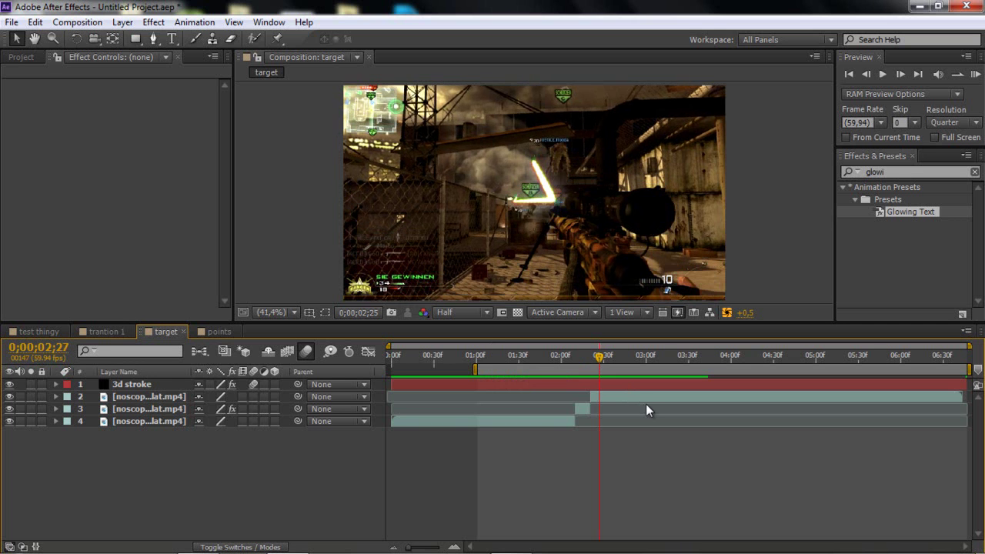
{"action": "key", "text": "Page_Up"}
{"action": "key", "text": "Page_Up"}
{"action": "key", "text": "Page_Up"}
{"action": "key", "text": "Page_Up"}
{"action": "key", "text": "Page_Up"}
{"action": "key", "text": "Page_Up"}
{"action": "key", "text": "Page_Up"}
{"action": "key", "text": "Page_Up"}
{"action": "key", "text": "Page_Up"}
{"action": "key", "text": "space"}
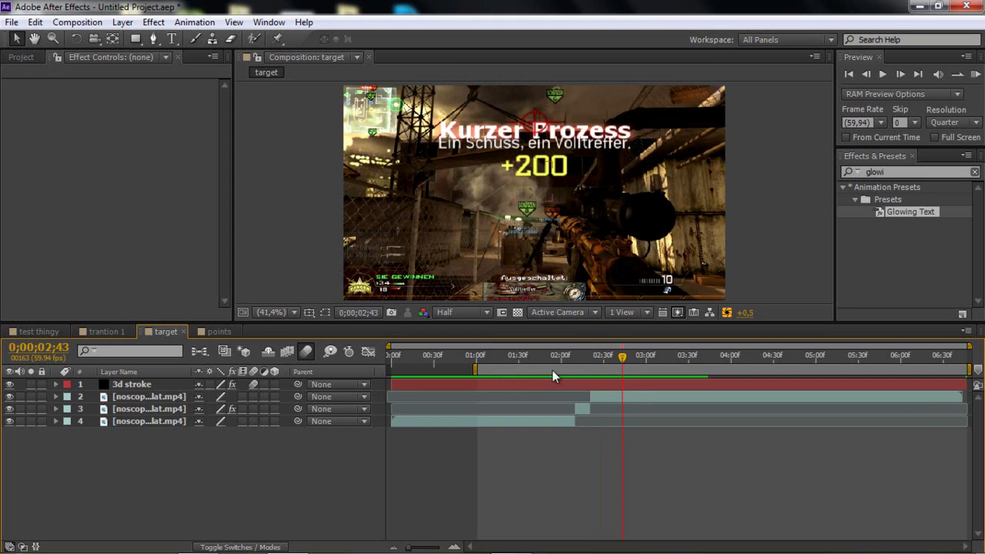
- Open the points composition and play it from about the one-second mark to review its stroke effect
{"action": "left_click", "coordinate": [217, 330]}
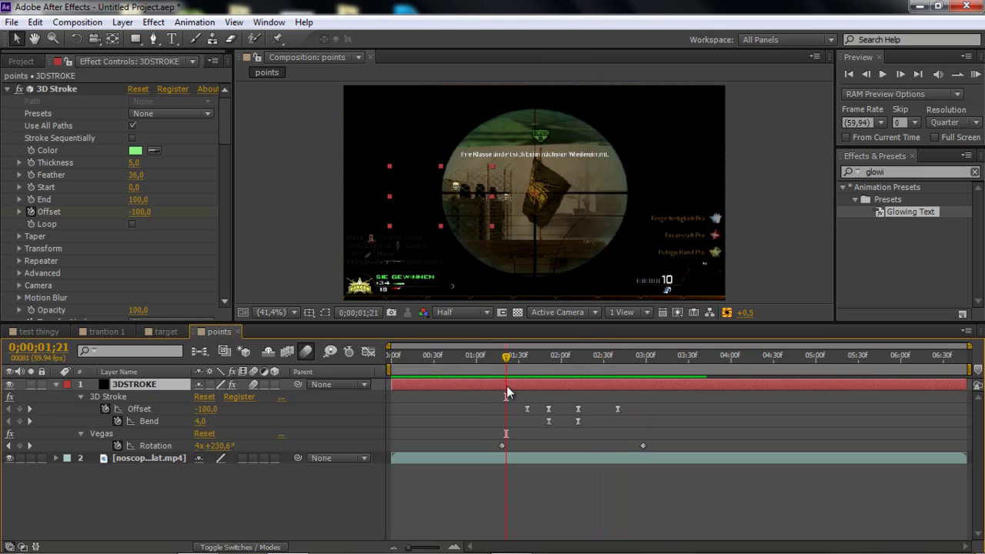
{"action": "left_click", "coordinate": [477, 361]}
{"action": "left_click_drag", "start_coordinate": [482, 361], "coordinate": [483, 362]}
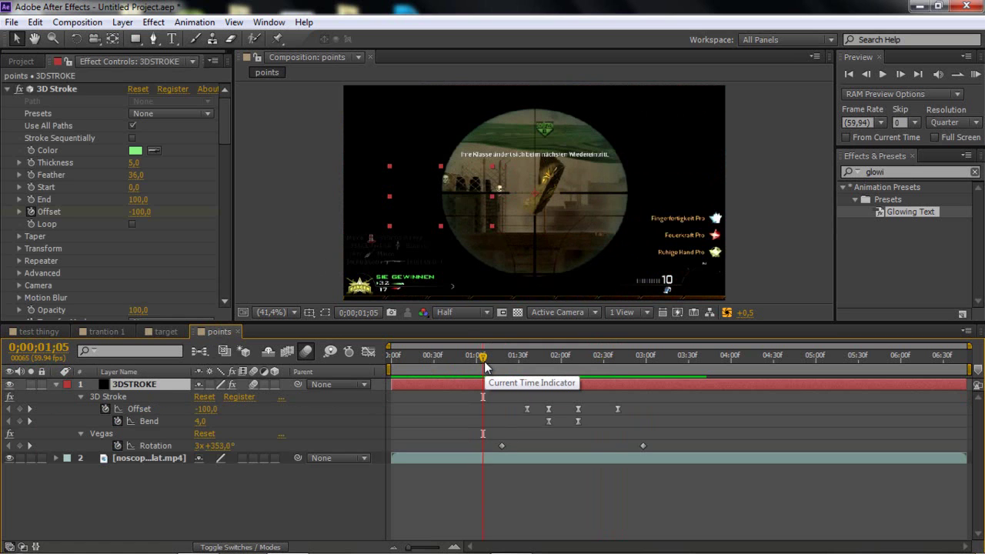
{"action": "left_click_drag", "start_coordinate": [485, 363], "coordinate": [484, 365]}
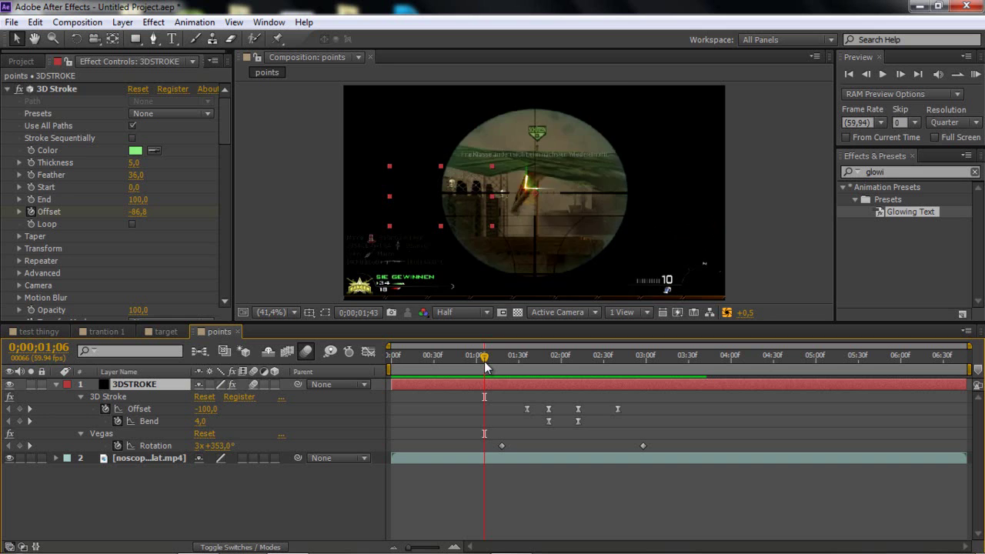
{"action": "key", "text": "space"}
{"action": "key", "text": "space"}
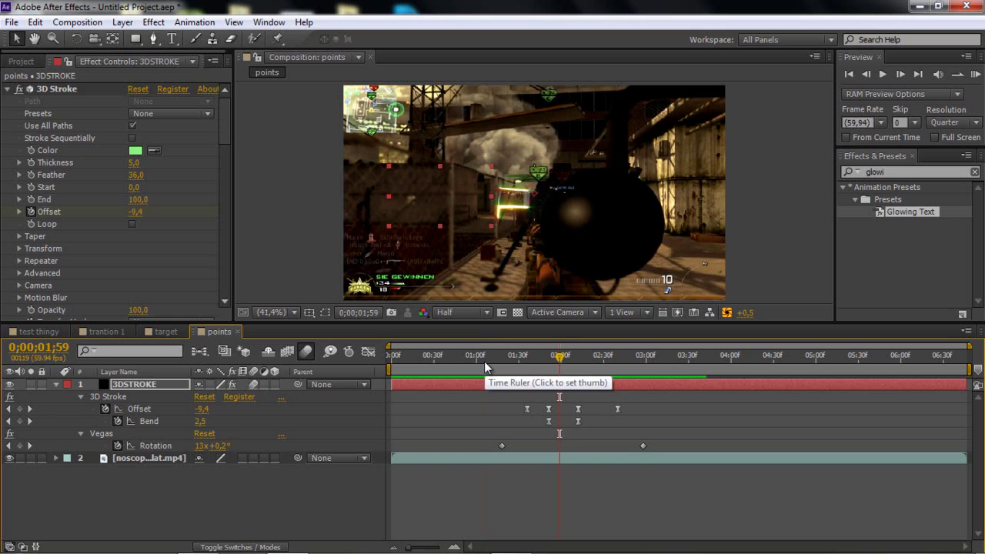
- Move frame by frame through the points composition between about 1;43 and 2;43 to examine how the glowing arrow stroke travels and bends
{"action": "key", "text": "j"}
{"action": "key", "text": "Page_Up"}
{"action": "key", "text": "Page_Up"}
{"action": "key", "text": "Page_Up"}
{"action": "key", "text": "Page_Up"}
{"action": "key", "text": "Page_Up"}
{"action": "key", "text": "Page_Up"}
{"action": "key", "text": "Page_Up"}
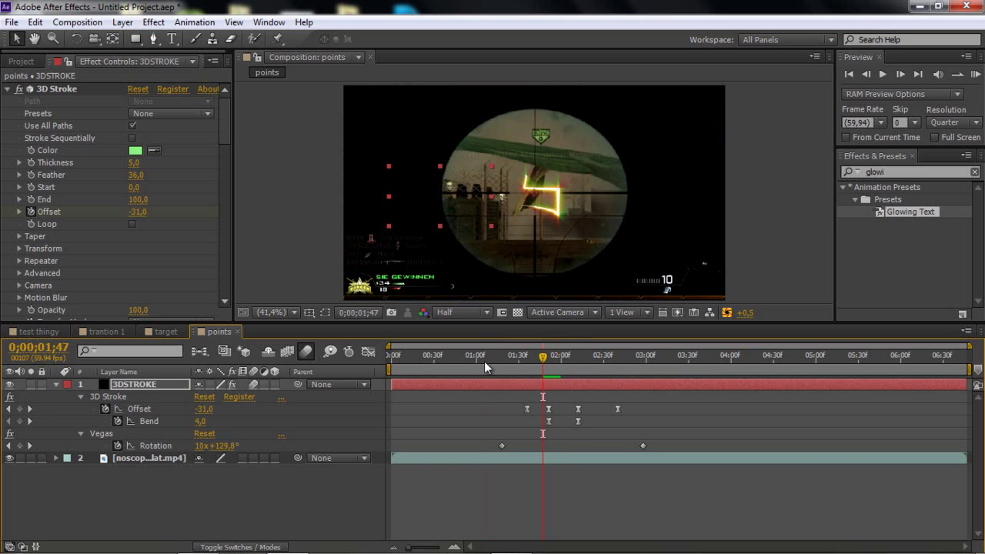
{"action": "key", "text": "Page_Down"}
{"action": "key", "text": "Page_Down"}
{"action": "key", "text": "Page_Down"}
{"action": "key", "text": "Page_Down"}
{"action": "key", "text": "Page_Down"}
{"action": "key", "text": "Page_Down"}
{"action": "key", "text": "Page_Down"}
{"action": "key", "text": "Page_Down"}
{"action": "key", "text": "Page_Down"}
{"action": "key", "text": "Page_Down"}
{"action": "key", "text": "Page_Down"}
{"action": "key", "text": "Page_Down"}
{"action": "key", "text": "Page_Down"}
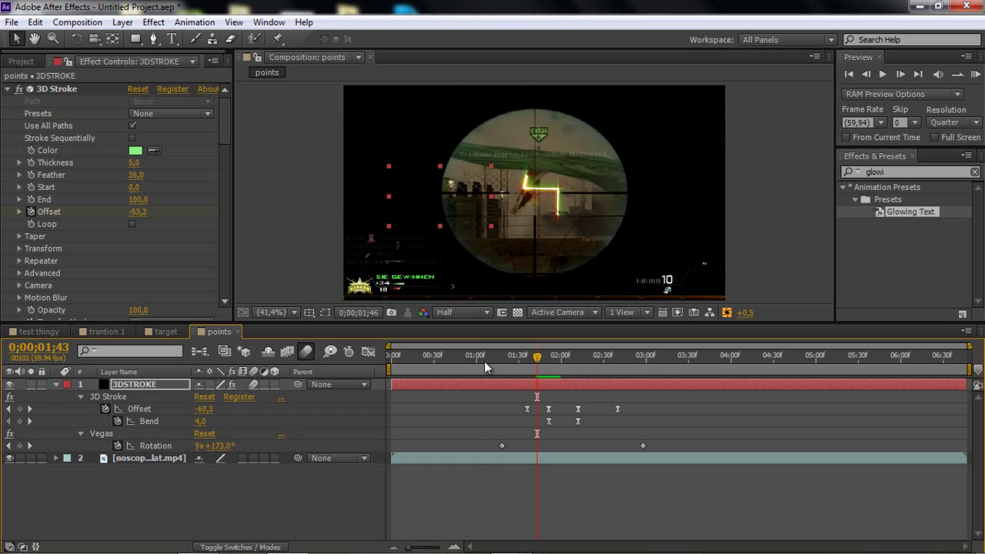
{"action": "key", "text": "Page_Down"}
{"action": "key", "text": "Page_Down"}
{"action": "key", "text": "Page_Down"}
{"action": "key", "text": "Page_Down"}
{"action": "key", "text": "Page_Down"}
{"action": "key", "text": "Page_Down"}
{"action": "key", "text": "Page_Down"}
{"action": "key", "text": "Page_Down"}
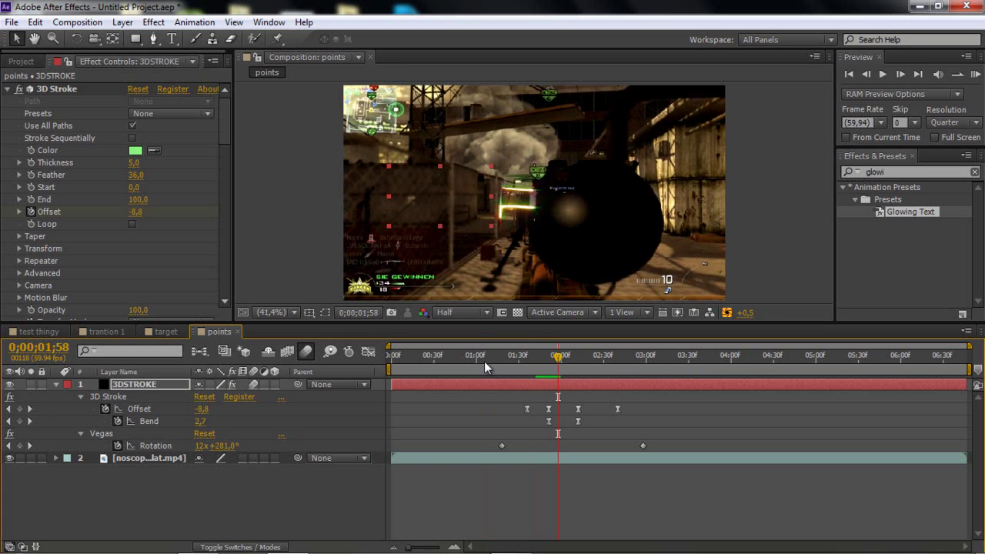
{"action": "key", "text": "Page_Down"}
{"action": "key", "text": "Page_Down"}
{"action": "key", "text": "Page_Down"}
{"action": "key", "text": "Page_Down"}
{"action": "key", "text": "Page_Down"}
{"action": "key", "text": "Page_Down"}
{"action": "key", "text": "Page_Down"}
{"action": "key", "text": "Page_Down"}
{"action": "key", "text": "Page_Down"}
{"action": "key", "text": "Page_Down"}
{"action": "key", "text": "Page_Down"}
{"action": "key", "text": "Page_Down"}
{"action": "key", "text": "Page_Down"}
{"action": "key", "text": "Page_Down"}
{"action": "key", "text": "Page_Down"}
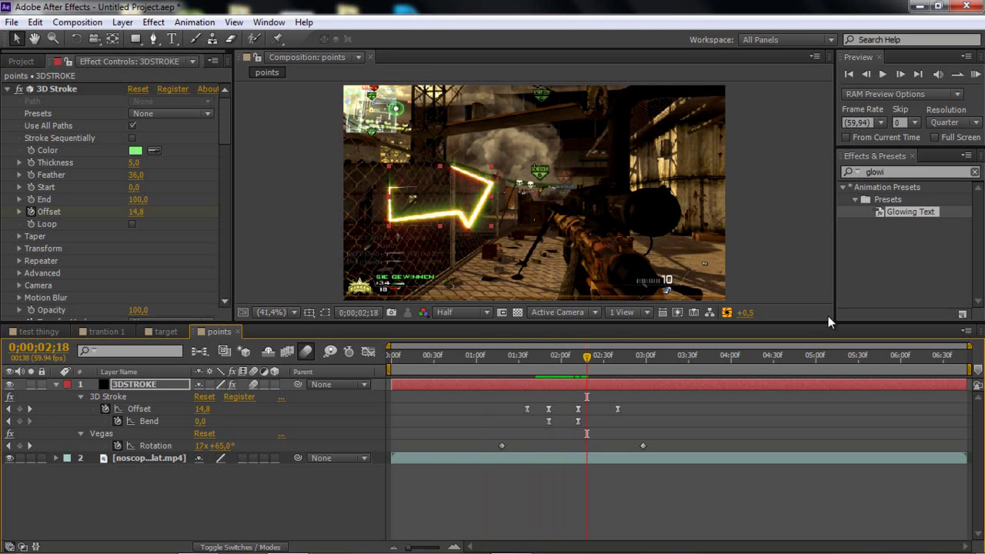
{"action": "key", "text": "space"}
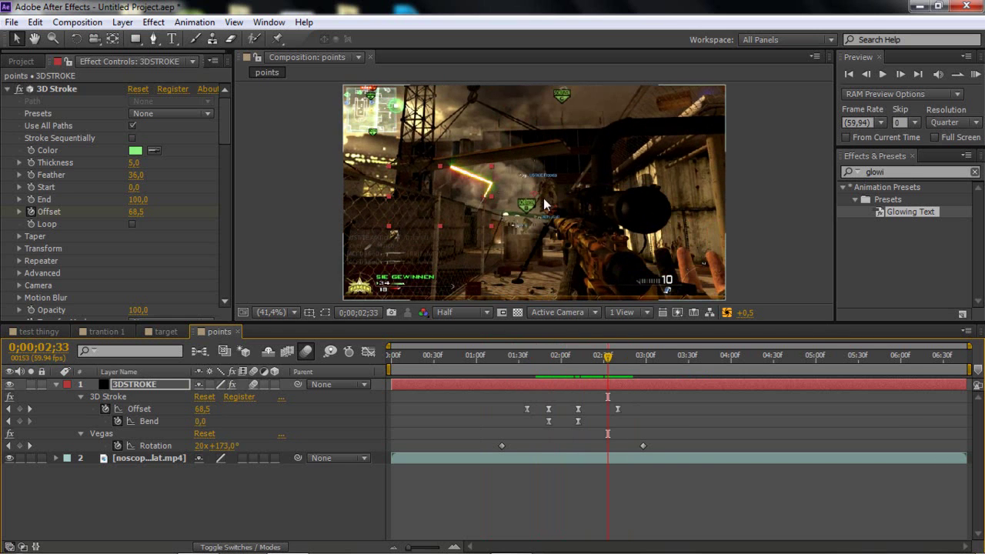
{"action": "mouse_move", "coordinate": [608, 356]}
{"action": "left_mouse_down"}
{"action": "mouse_move", "coordinate": [484, 360]}
{"action": "mouse_move", "coordinate": [623, 352]}
{"action": "left_mouse_up"}
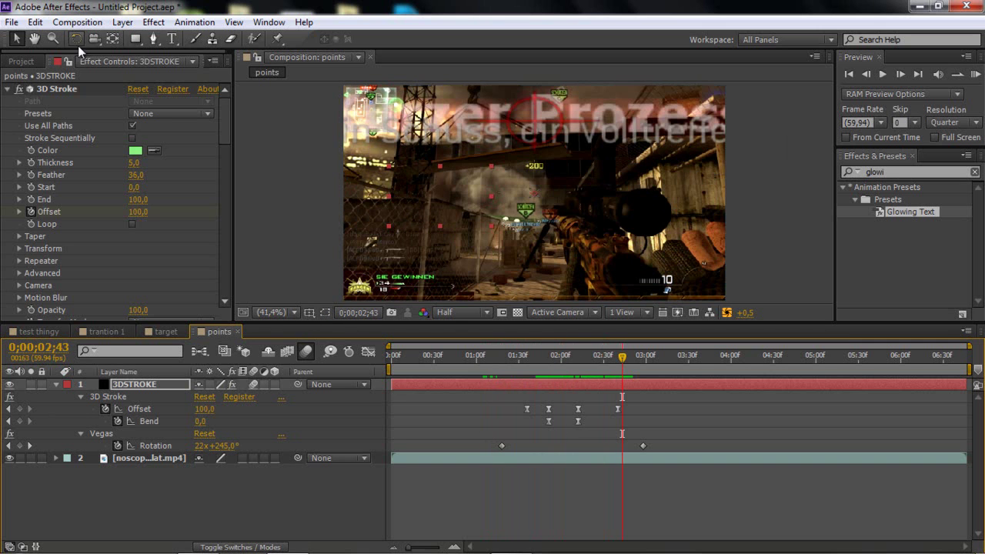
- Create a new composition named tutorial with a duration of 0;00;10;47
{"action": "left_click", "coordinate": [123, 22]}
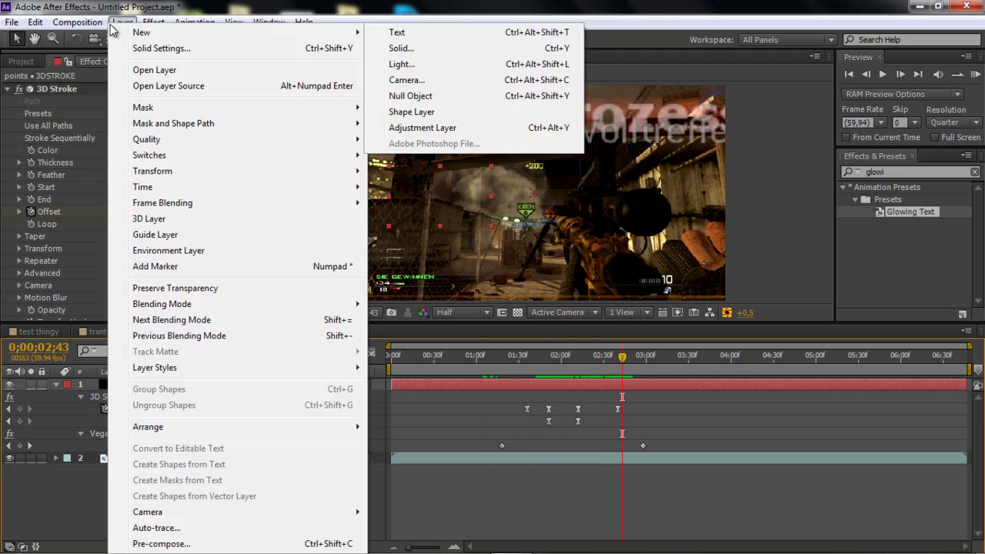
{"action": "mouse_move", "coordinate": [77, 22]}
{"action": "left_click", "coordinate": [107, 61]}
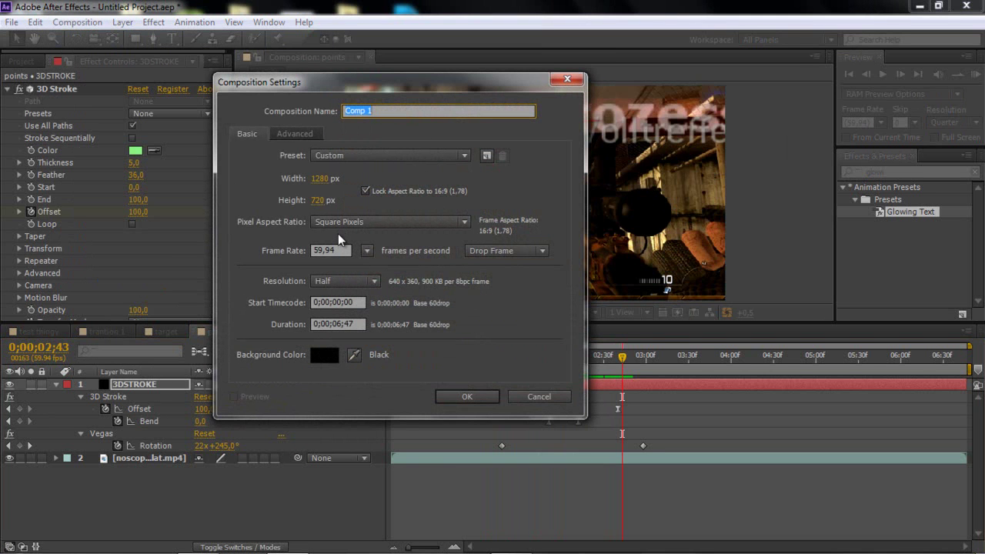
{"action": "type", "text": "tuto"}
{"action": "left_click", "coordinate": [343, 322]}
{"action": "type", "text": "1047"}
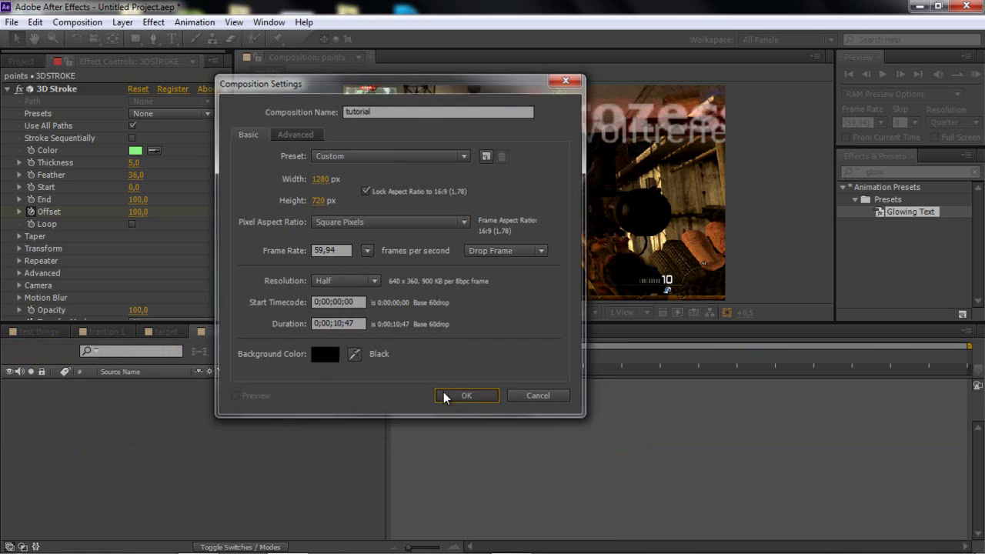
{"action": "left_click", "coordinate": [465, 397]}
- Add noscopecollat.mp4 to the tutorial composition and trim the composition to a work area ending just before the clip's end
{"action": "left_click", "coordinate": [30, 57]}
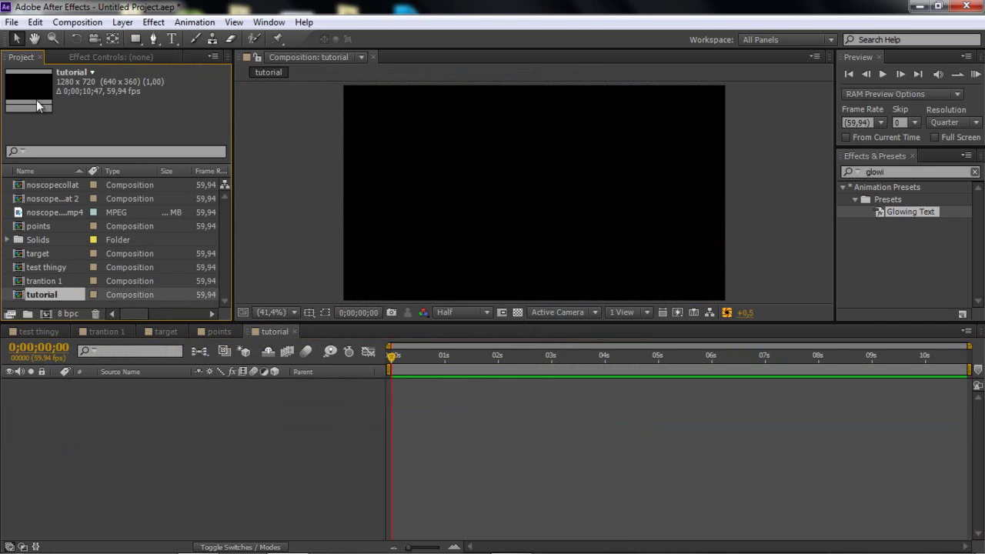
{"action": "left_click", "coordinate": [56, 208]}
{"action": "left_click_drag", "start_coordinate": [56, 208], "coordinate": [146, 392]}
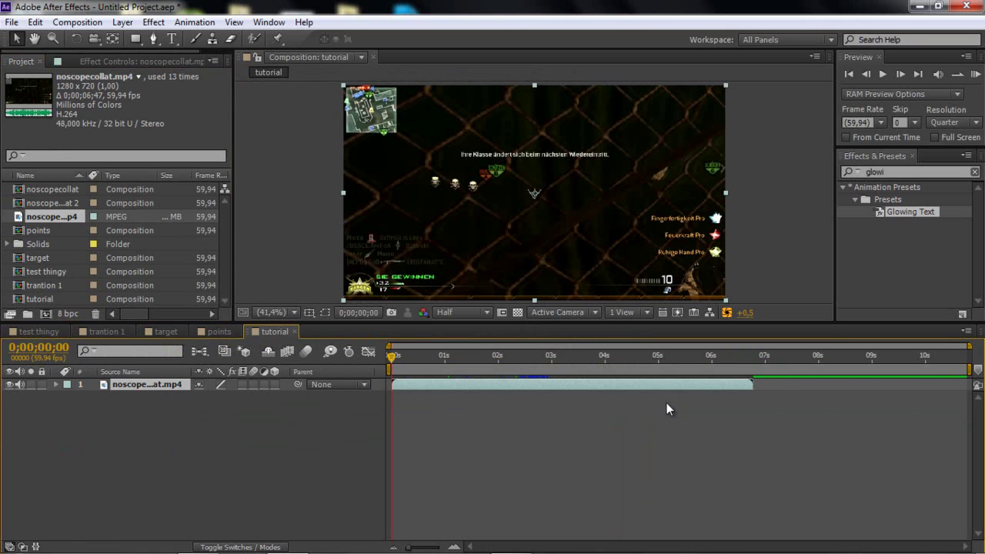
{"action": "left_click_drag", "start_coordinate": [969, 370], "coordinate": [732, 370]}
{"action": "right_click", "coordinate": [661, 374]}
{"action": "left_click", "coordinate": [695, 413]}
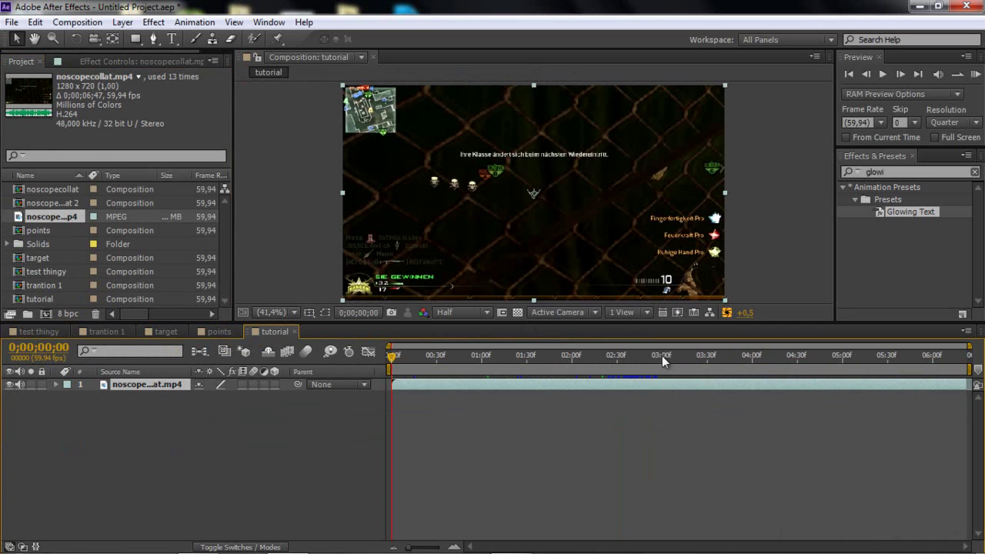
- Move the current time to 0;00;01;58 and add a black 1280 x 720 px solid layer above the clip
{"action": "left_click", "coordinate": [569, 355]}
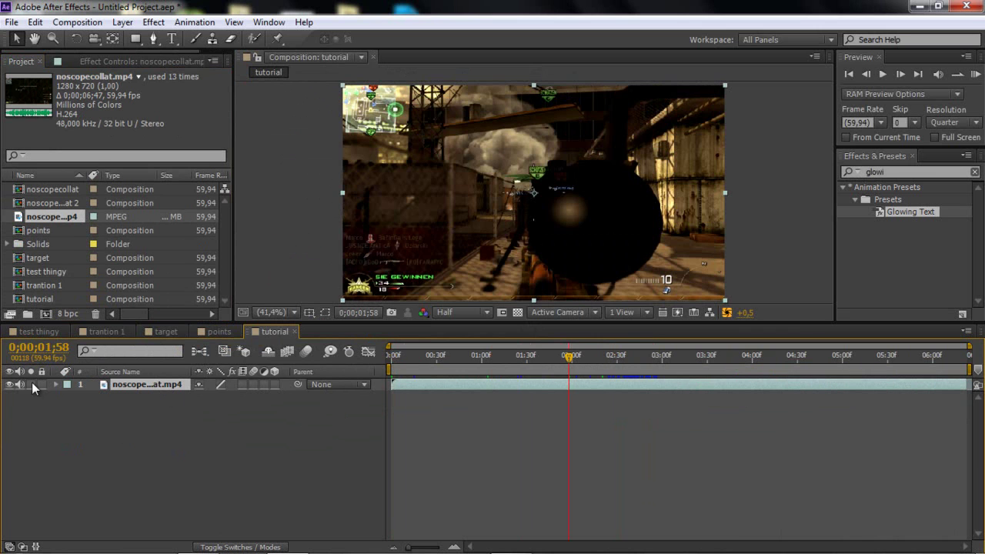
{"action": "key", "text": "F2"}
{"action": "left_click", "coordinate": [152, 384]}
{"action": "left_click", "coordinate": [122, 22]}
{"action": "mouse_move", "coordinate": [374, 36]}
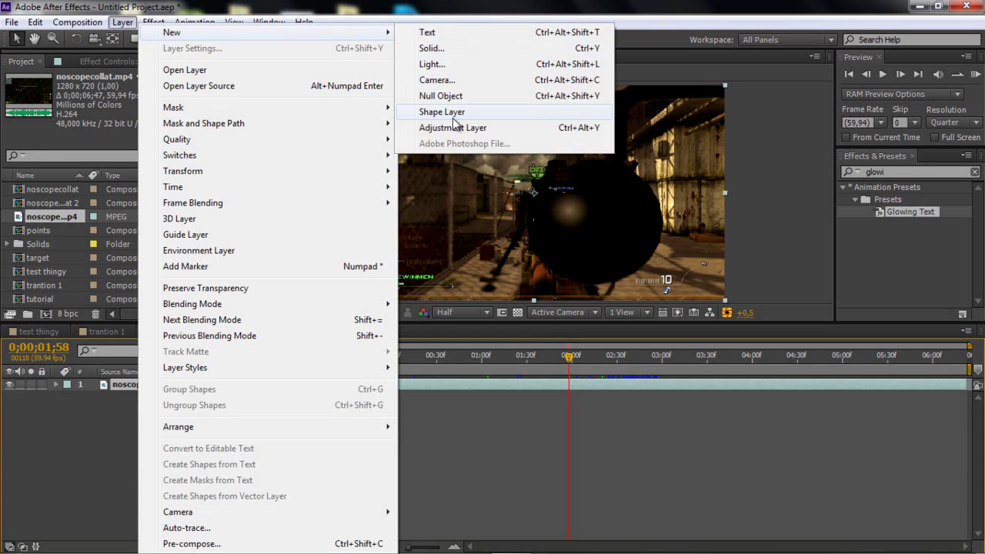
{"action": "left_click", "coordinate": [461, 48]}
{"action": "left_click", "coordinate": [539, 409]}
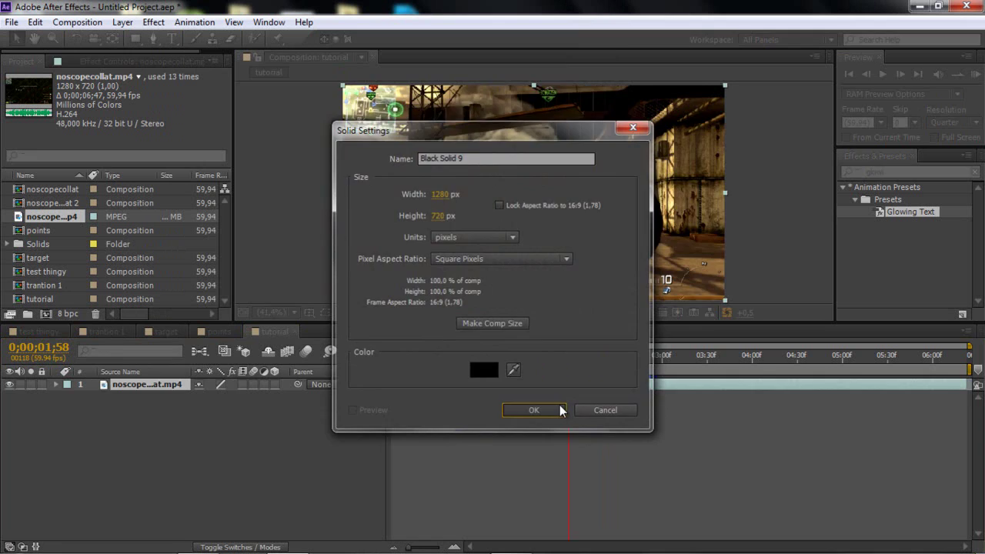
- Rename the black solid layer as 3D STROKE
{"action": "right_click", "coordinate": [156, 385]}
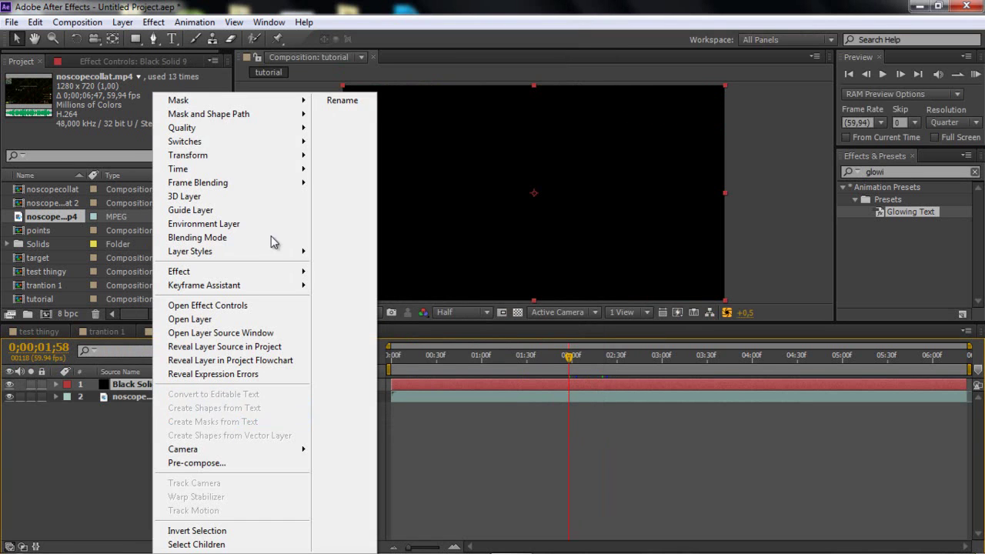
{"action": "left_click", "coordinate": [341, 100]}
{"action": "key", "text": "Caps_Lock"}
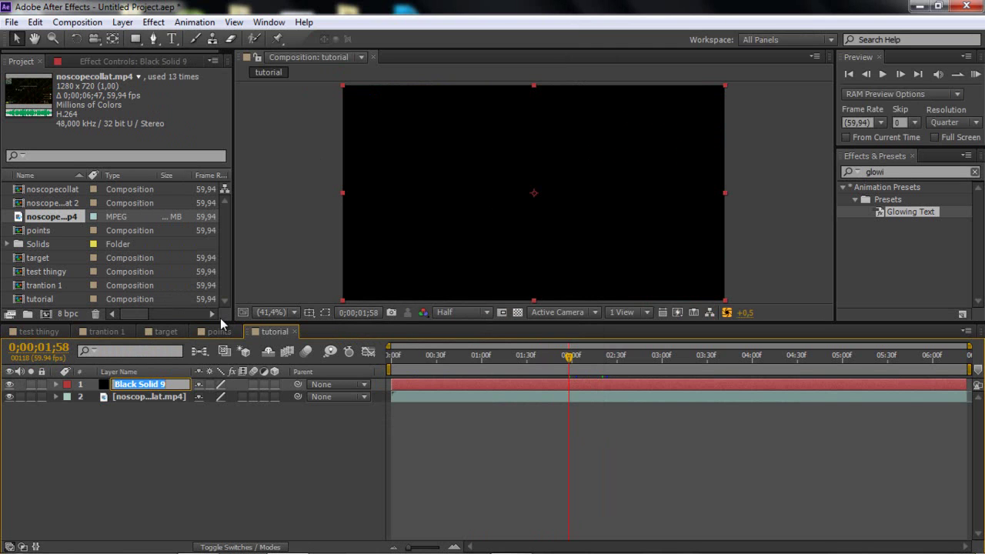
{"action": "type", "text": "3D STROKE"}
{"action": "key", "text": "Caps_Lock"}
{"action": "key", "text": "Return"}
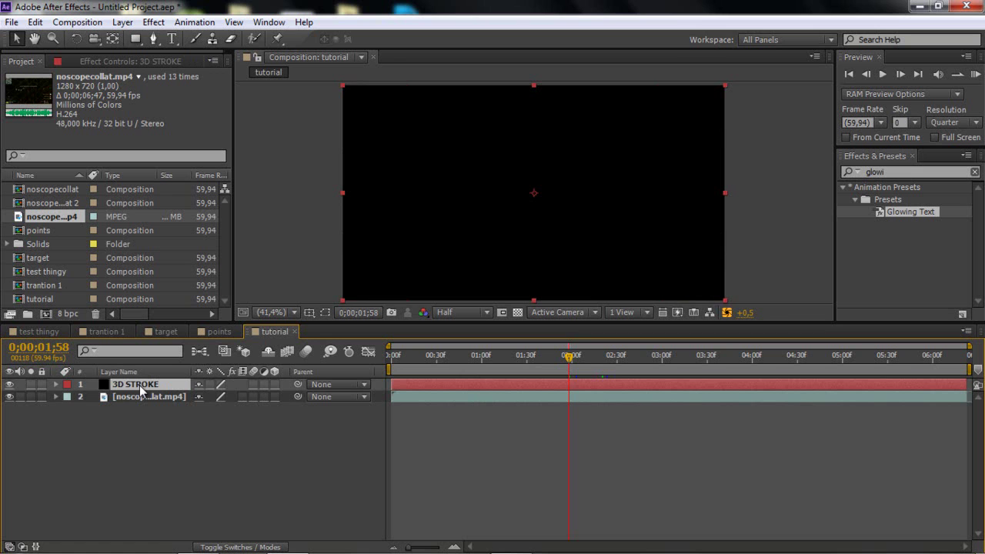
- Find the Trapcode 3D Stroke effect by searching for "3d stroke" and apply it to the 3D STROKE layer
{"action": "left_click", "coordinate": [877, 172]}
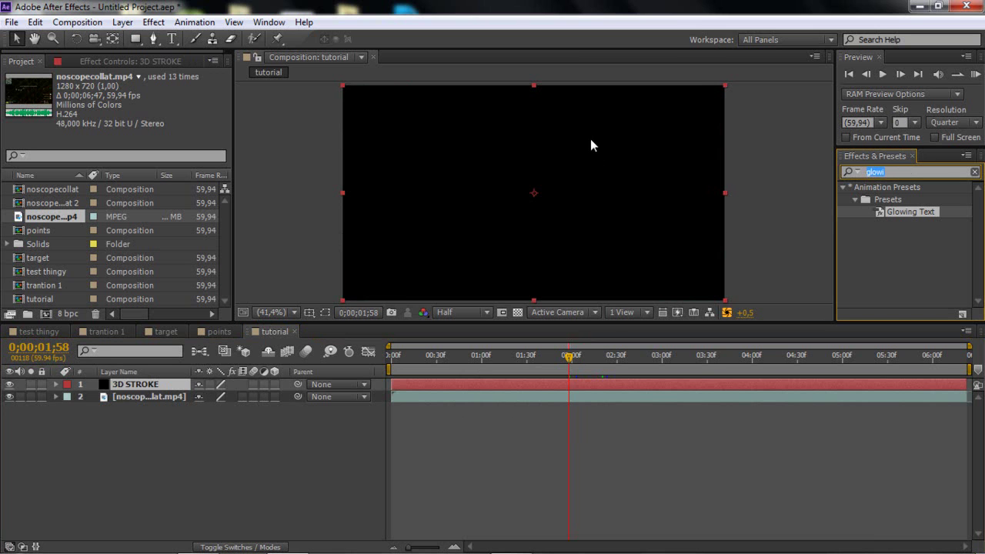
{"action": "key", "text": "BackSpace"}
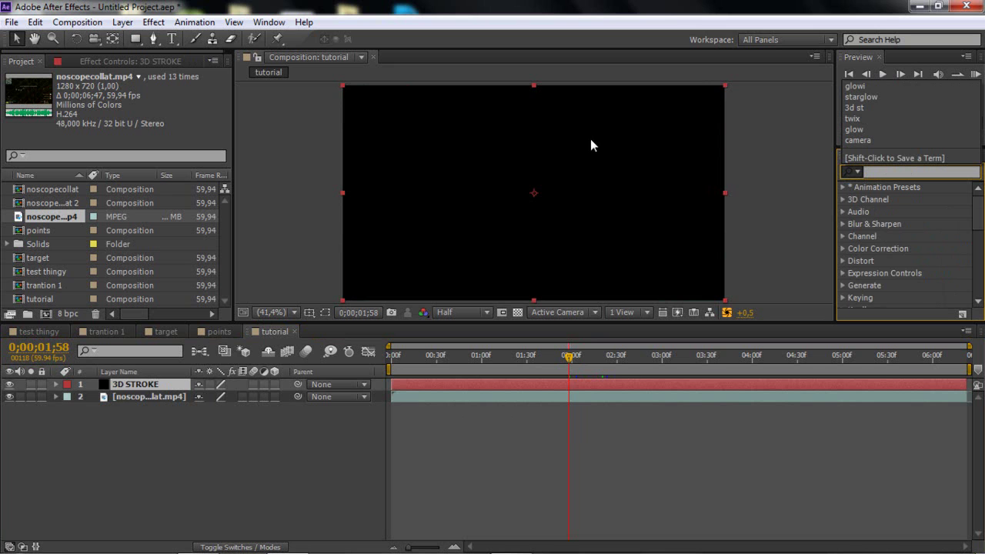
{"action": "type", "text": "3d"}
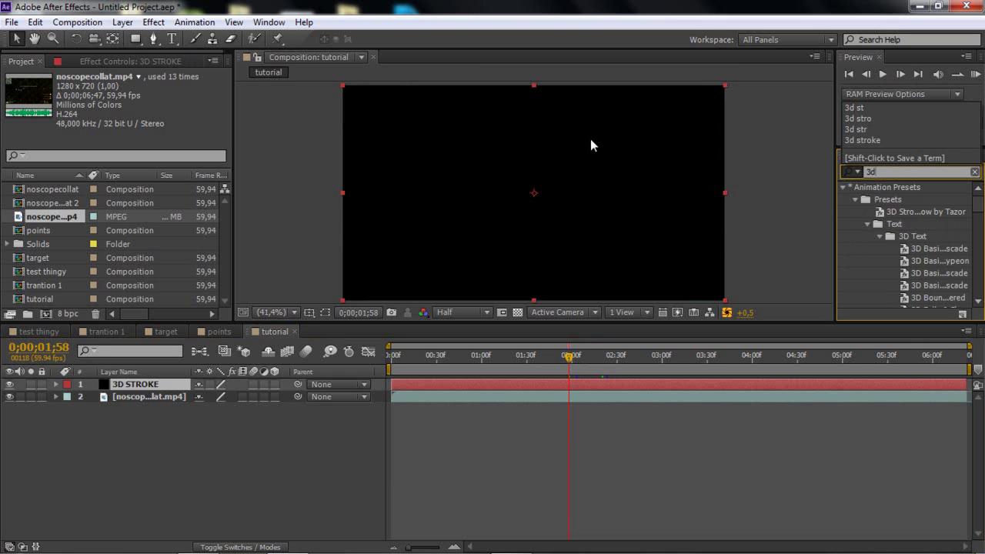
{"action": "type", "text": " stroke"}
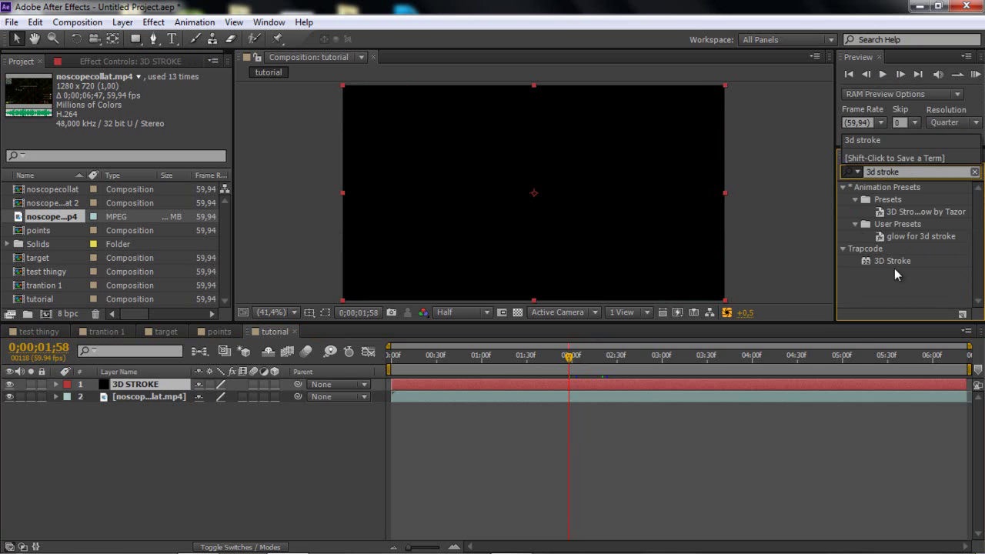
{"action": "left_click_drag", "start_coordinate": [891, 262], "coordinate": [615, 385]}
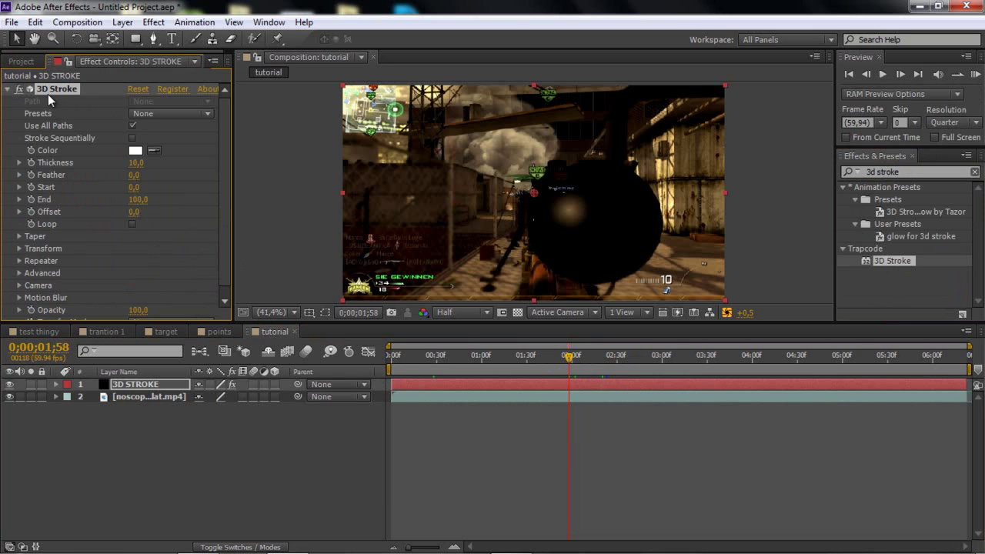
- Draw a closed, rounded mask path around the middle of the frame with the Pen tool on the 3D STROKE layer, and hide the mask outline
{"action": "left_click", "coordinate": [152, 40]}
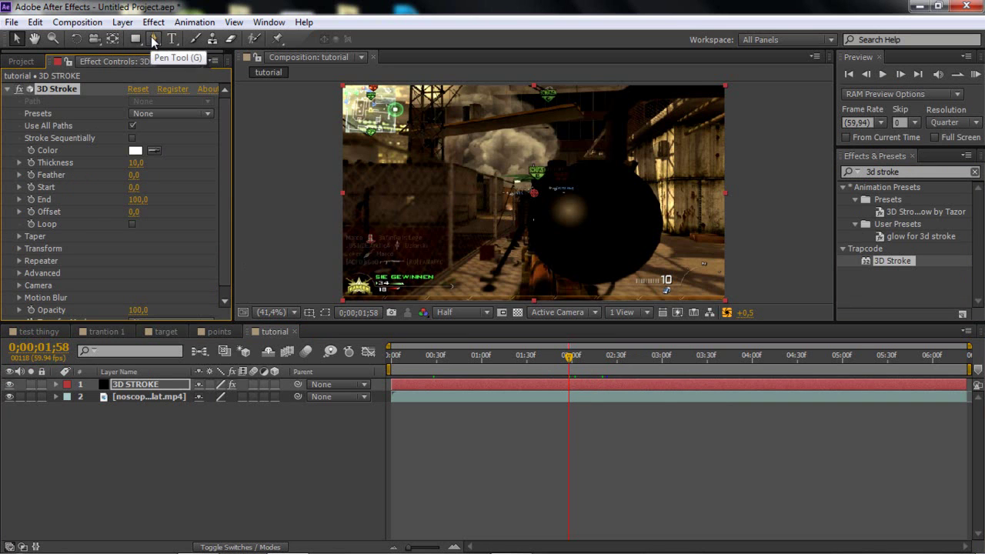
{"action": "left_click", "coordinate": [152, 40]}
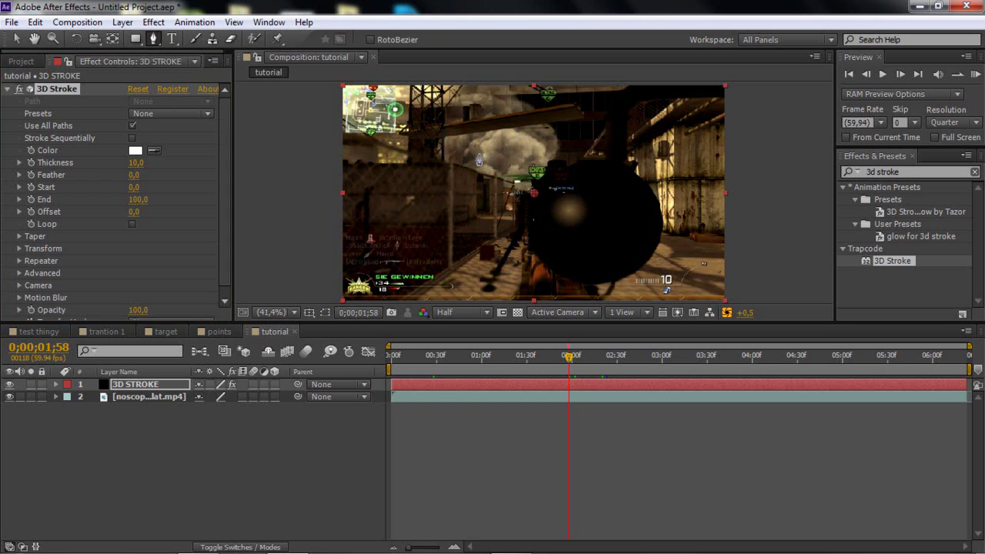
{"action": "left_click", "coordinate": [467, 119]}
{"action": "left_click_drag", "start_coordinate": [402, 198], "coordinate": [397, 245]}
{"action": "left_click", "coordinate": [556, 263]}
{"action": "left_click_drag", "start_coordinate": [600, 178], "coordinate": [499, 105]}
{"action": "left_click", "coordinate": [467, 120]}
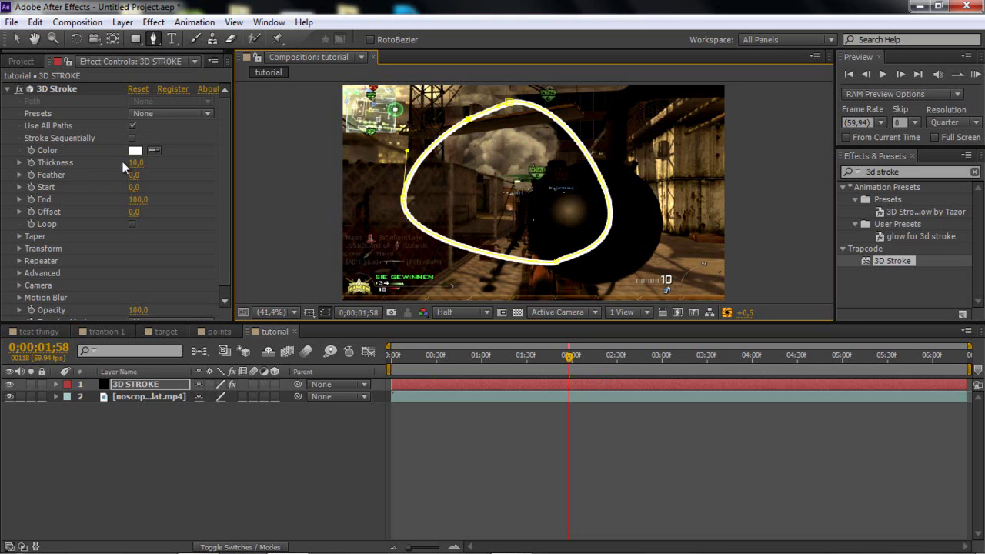
{"action": "left_click", "coordinate": [325, 311]}
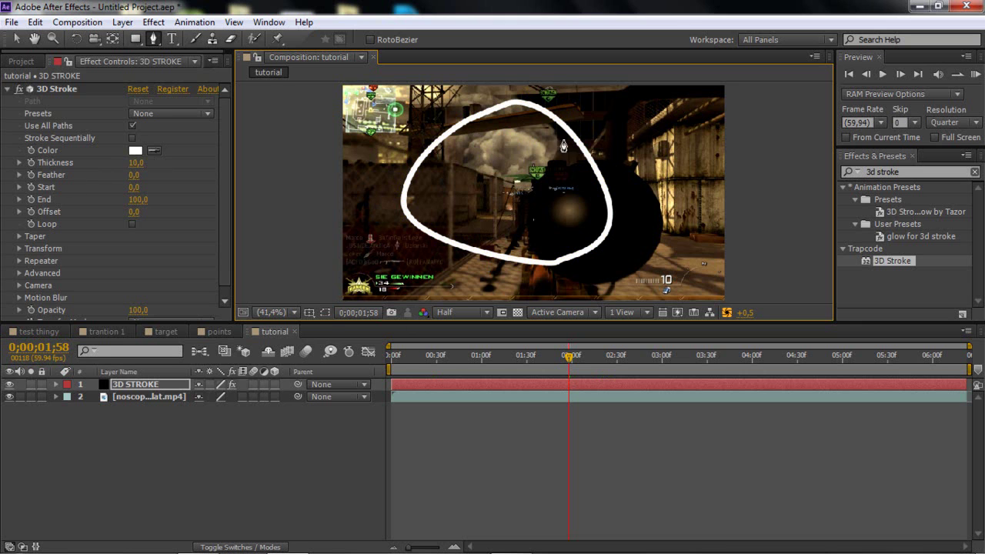
- Set the 3D Stroke effect's thickness to 3
{"action": "left_click", "coordinate": [136, 162]}
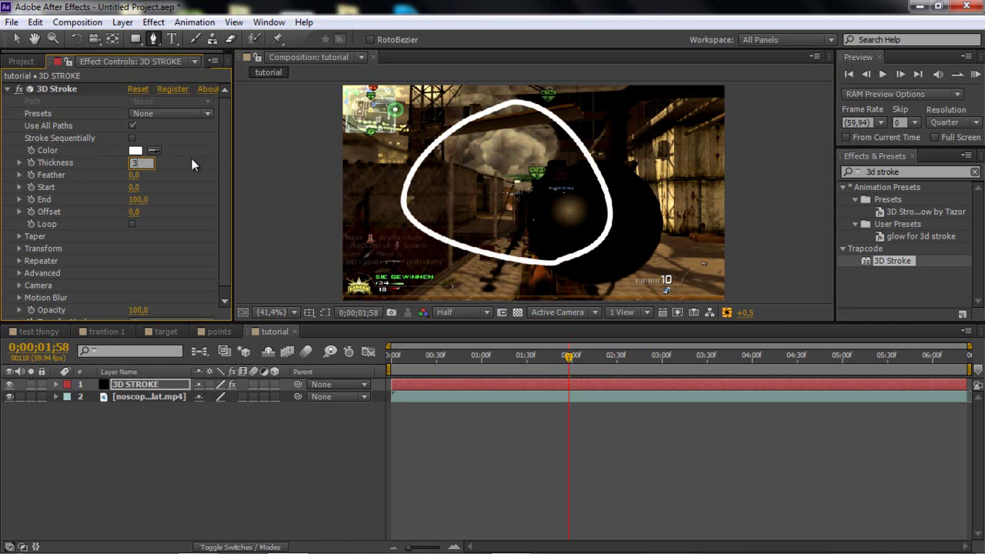
{"action": "key", "text": "Return"}
{"action": "left_click", "coordinate": [134, 163]}
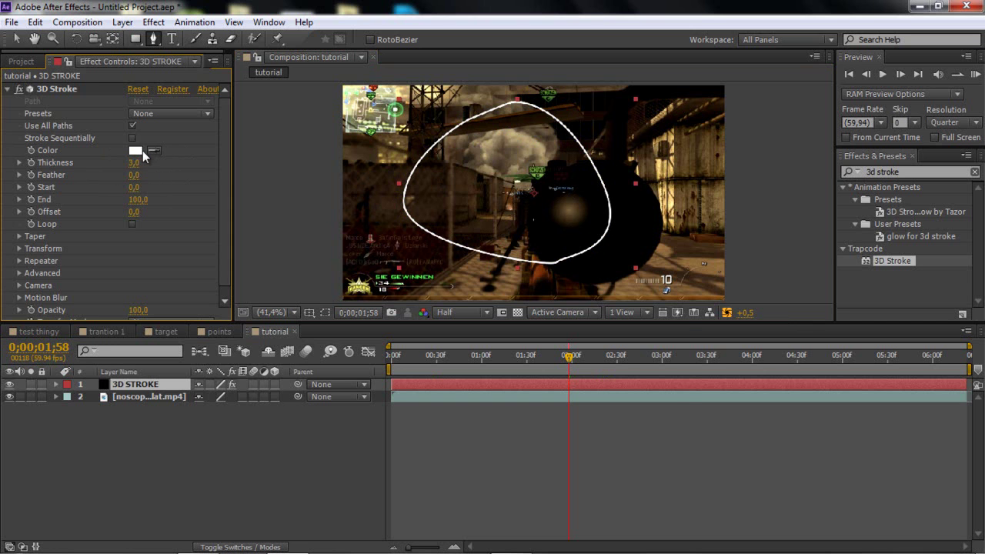
- Set the 3D Stroke effect's color to bright yellow-green B1FF36
{"action": "left_click", "coordinate": [141, 151]}
{"action": "left_click", "coordinate": [521, 327]}
{"action": "left_click", "coordinate": [432, 290]}
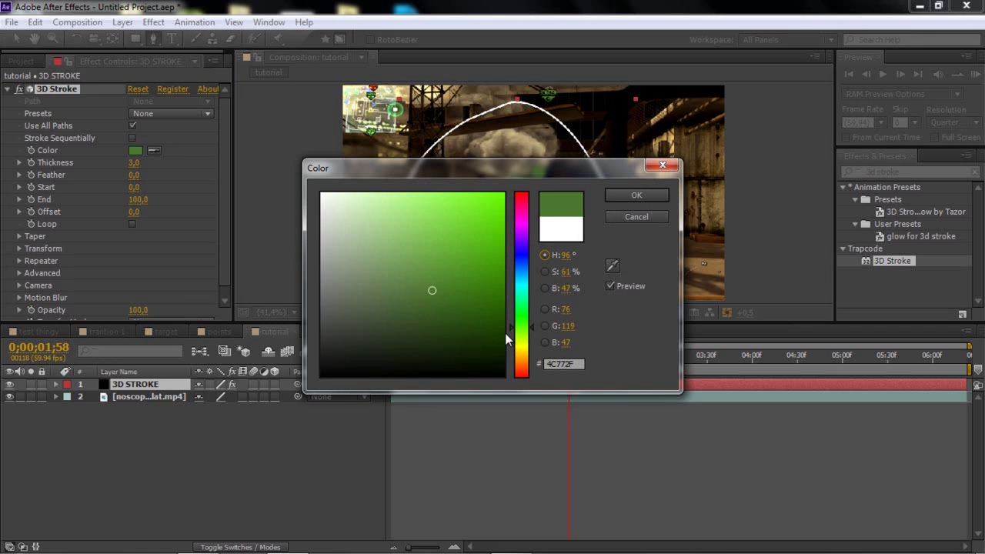
{"action": "left_click", "coordinate": [506, 333]}
{"action": "mouse_move", "coordinate": [464, 198]}
{"action": "left_mouse_down"}
{"action": "mouse_move", "coordinate": [452, 165]}
{"action": "mouse_move", "coordinate": [464, 168]}
{"action": "left_mouse_up"}
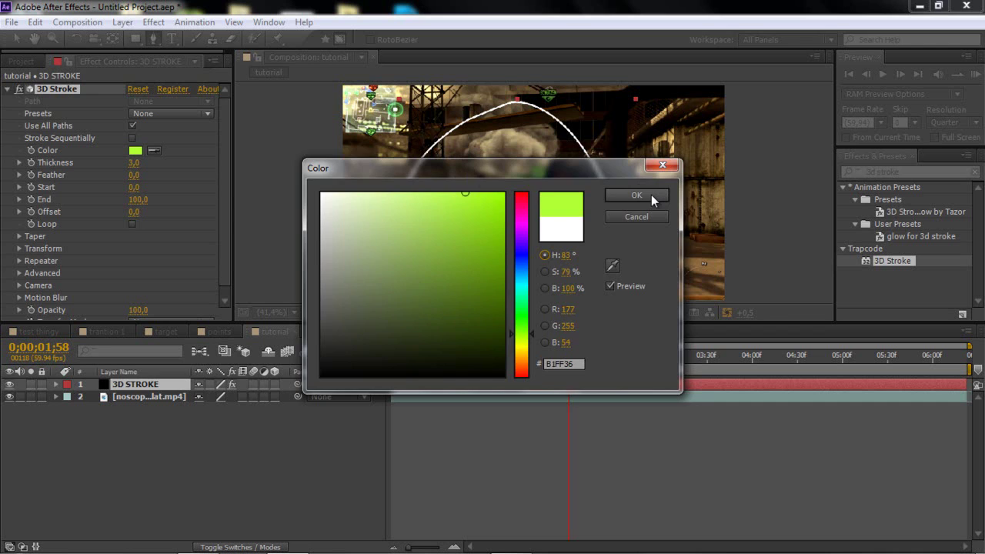
{"action": "left_click", "coordinate": [636, 195]}
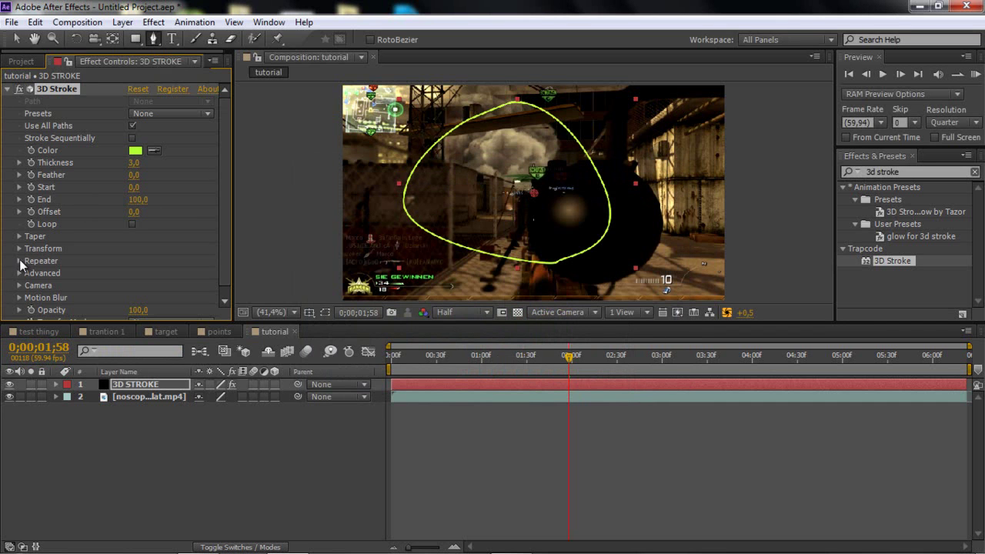
- Enable Taper for the 3D Stroke effect, then collapse its settings
{"action": "left_click", "coordinate": [19, 237]}
{"action": "scroll", "coordinate": [29, 241], "scroll_direction": "down", "scroll_amount": 1}
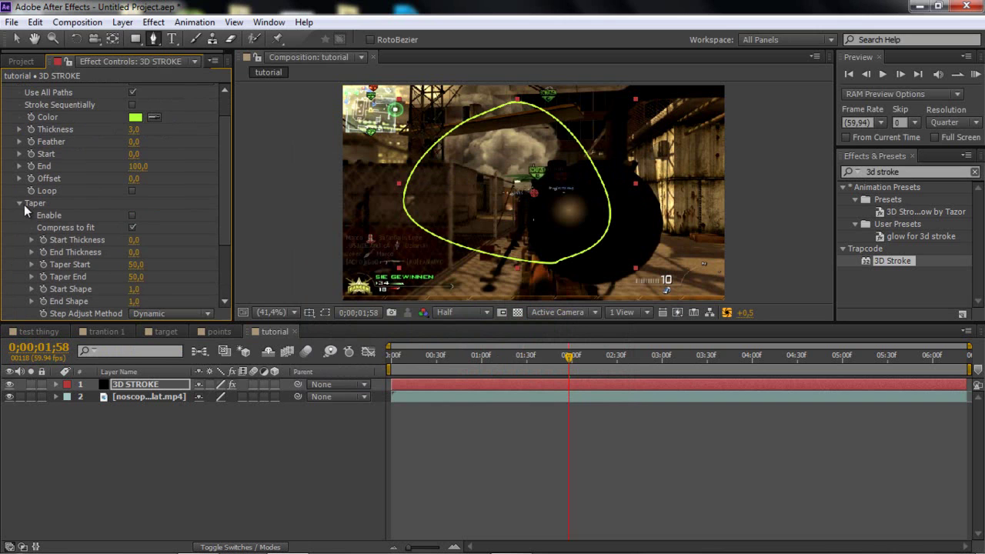
{"action": "left_click", "coordinate": [132, 216]}
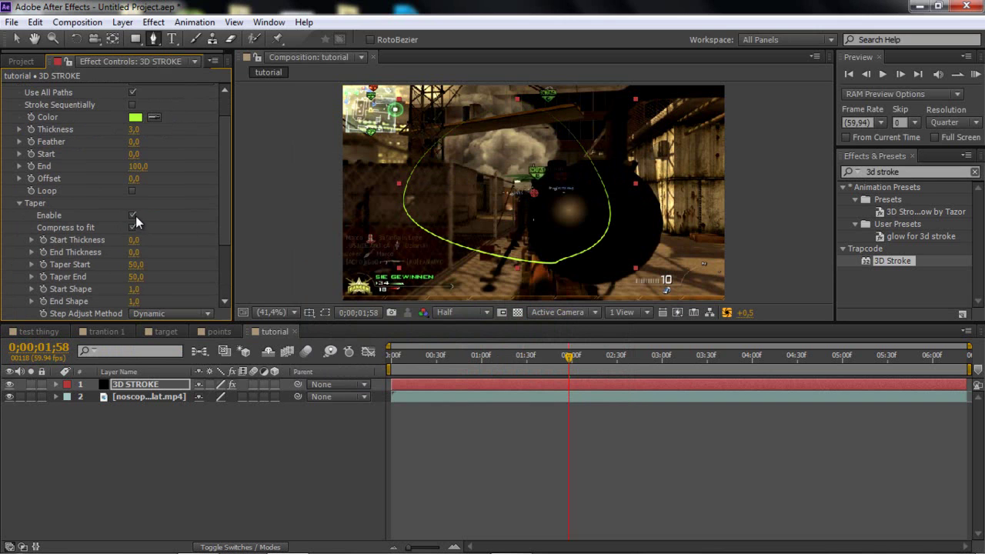
{"action": "left_click", "coordinate": [19, 203]}
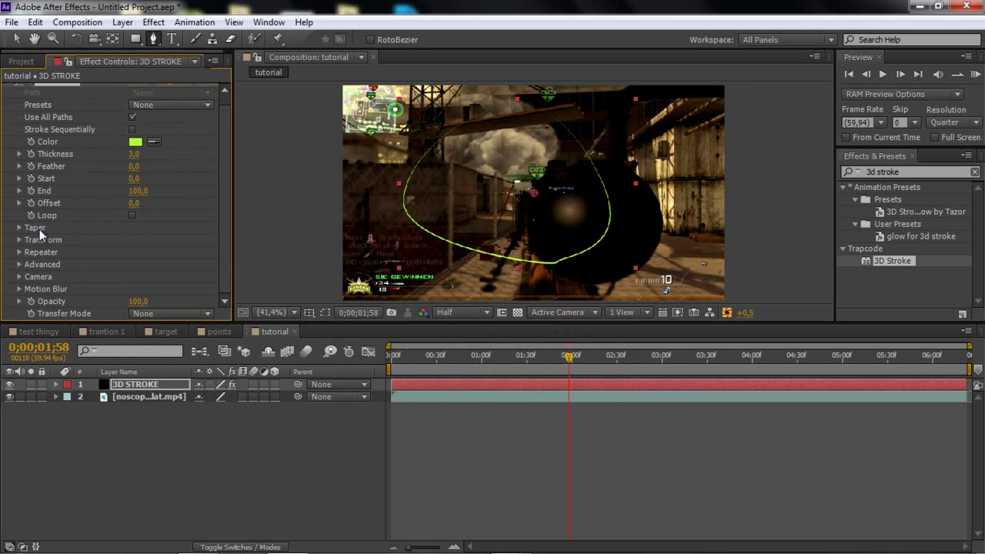
- Set the 3D Stroke effect's feather to 25
{"action": "left_click_drag", "start_coordinate": [133, 168], "coordinate": [151, 166]}
{"action": "left_click", "coordinate": [136, 166]}
{"action": "key", "text": "Return"}
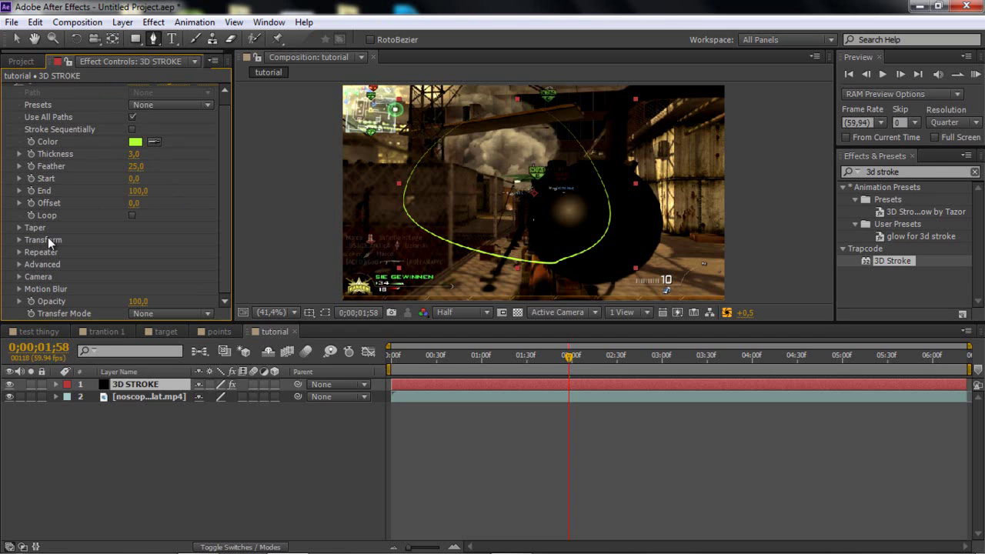
- Turn on Motion Blur in the 3D Stroke effect, then collapse its settings
{"action": "left_click", "coordinate": [20, 288]}
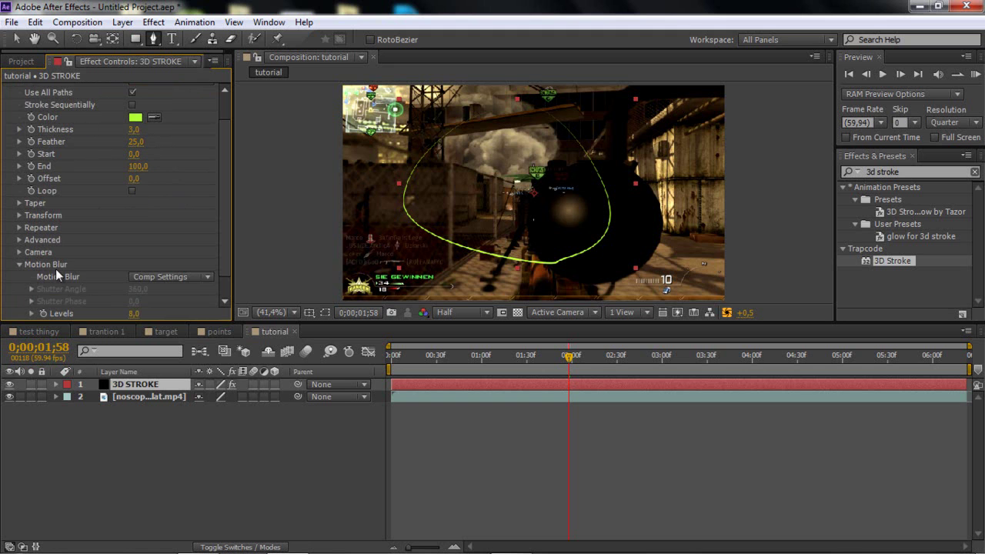
{"action": "left_click", "coordinate": [165, 273]}
{"action": "left_click", "coordinate": [183, 324]}
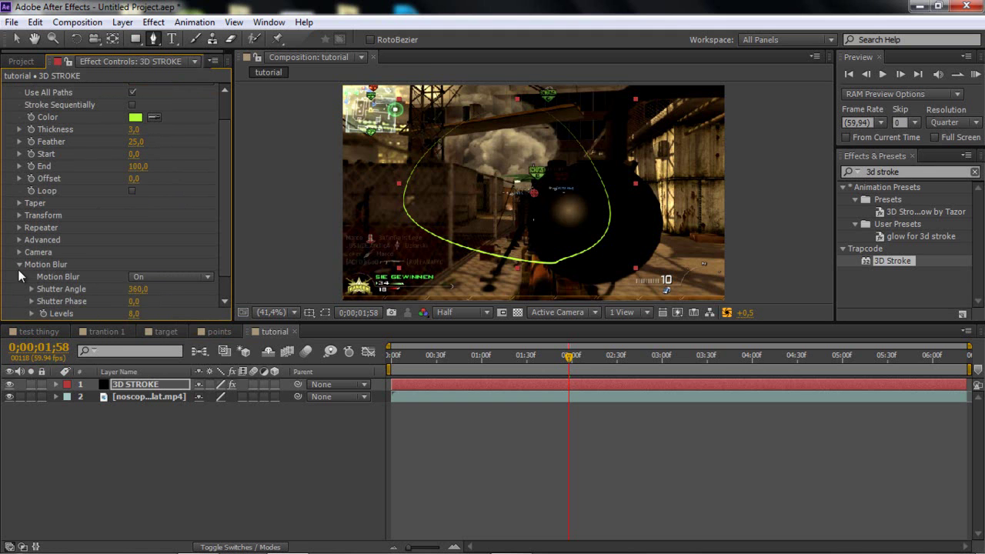
{"action": "left_click", "coordinate": [20, 266]}
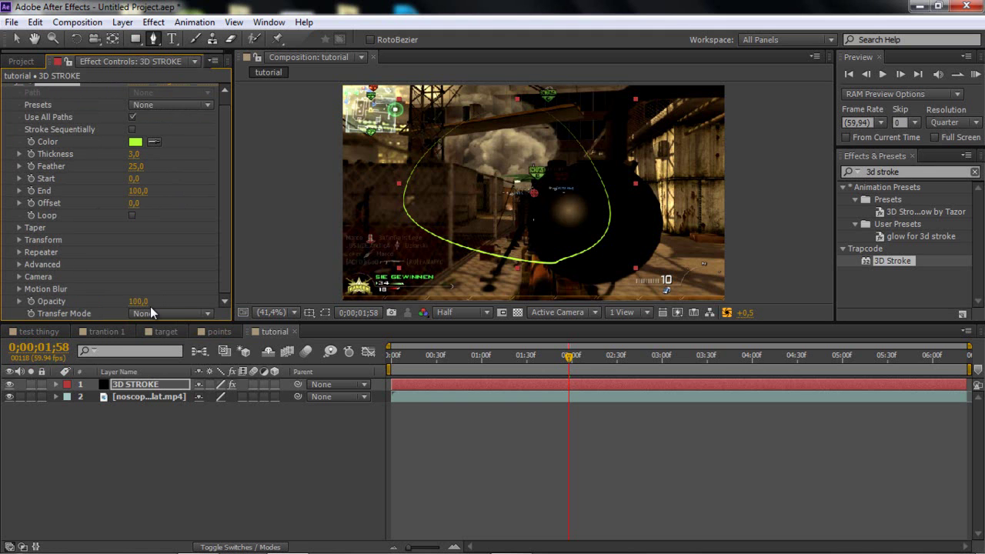
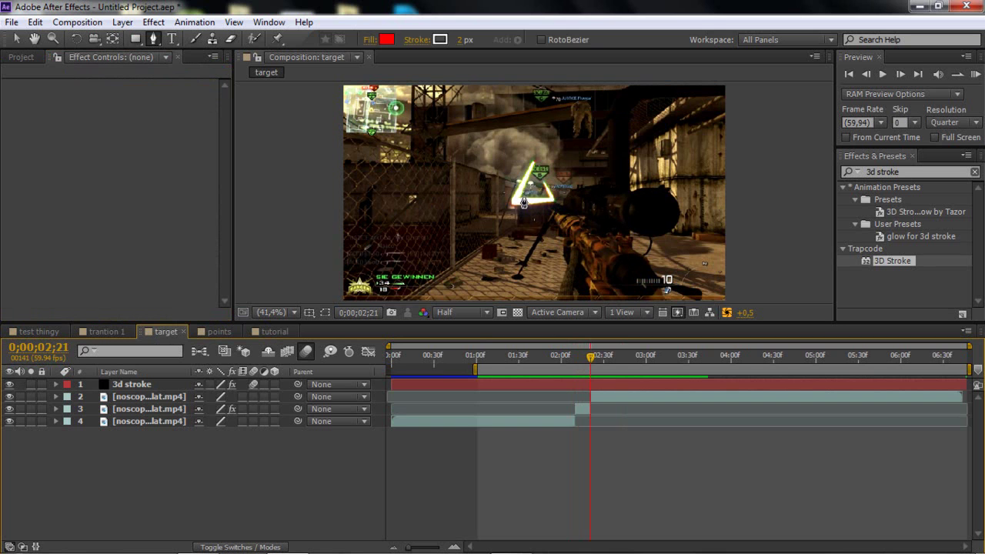
- Return to the tutorial composition and switch to the Selection tool
{"action": "left_click", "coordinate": [273, 332]}
{"action": "key", "text": "v"}
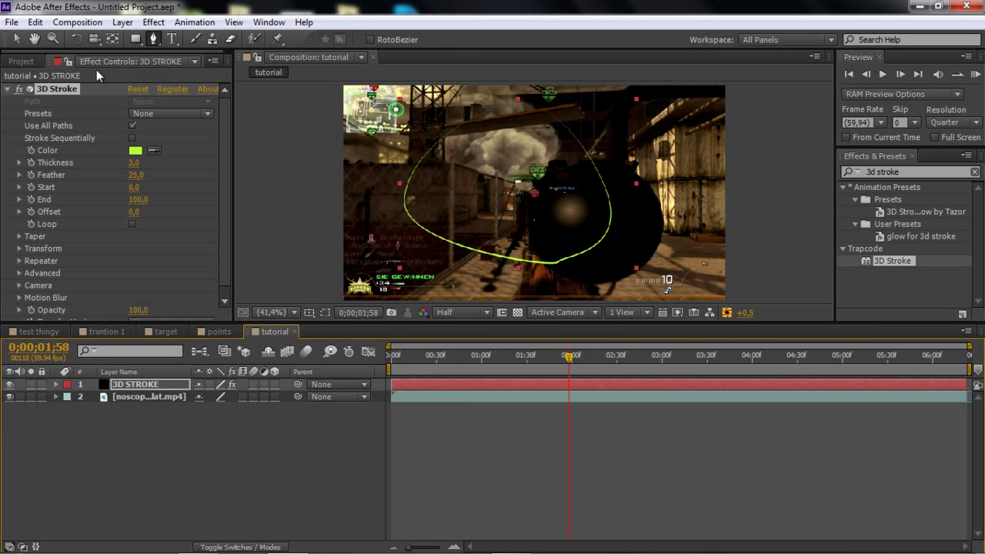
- Try the "glow for 3d stroke" preset on the 3D STROKE layer, then delete the Starglow effect it adds
{"action": "left_click", "coordinate": [946, 172]}
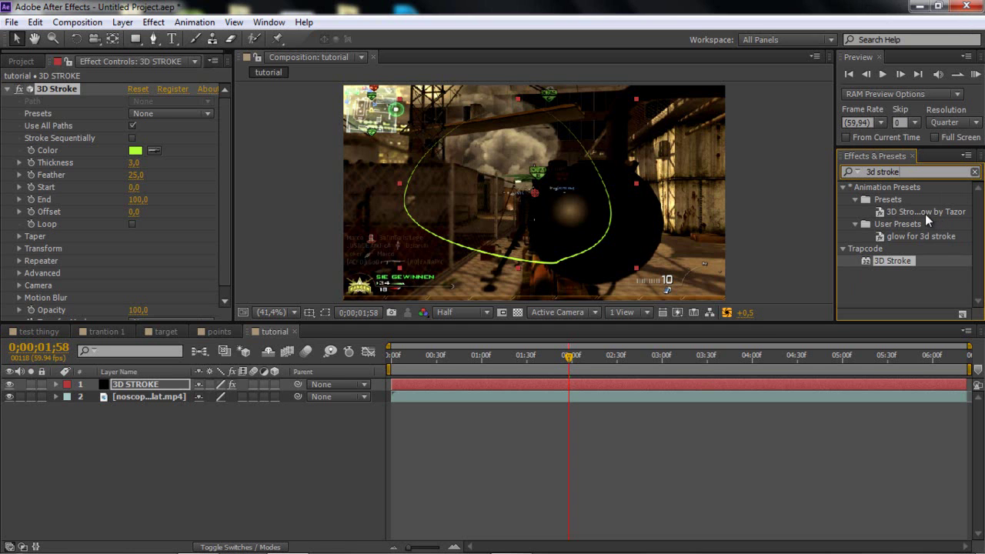
{"action": "mouse_move", "coordinate": [916, 236]}
{"action": "left_mouse_down"}
{"action": "mouse_move", "coordinate": [631, 310]}
{"action": "mouse_move", "coordinate": [590, 382]}
{"action": "left_mouse_up"}
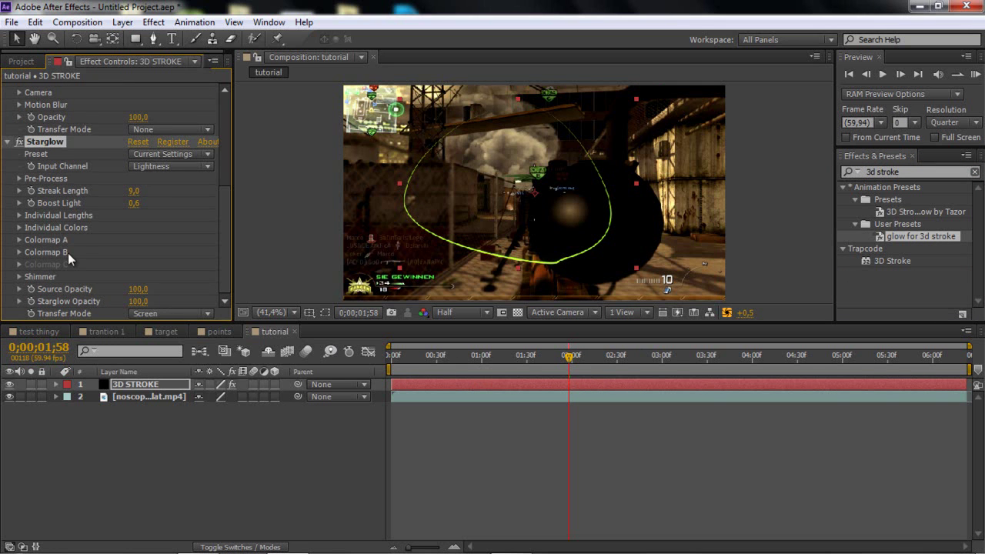
{"action": "scroll", "coordinate": [68, 252], "scroll_direction": "up", "scroll_amount": 5}
{"action": "scroll", "coordinate": [72, 262], "scroll_direction": "down", "scroll_amount": 5}
{"action": "key", "text": "Delete"}
- Find the Glowing Text preset by searching for "glowing" and apply it to the 3D STROKE layer
{"action": "left_click", "coordinate": [906, 177]}
{"action": "type", "text": "glow"}
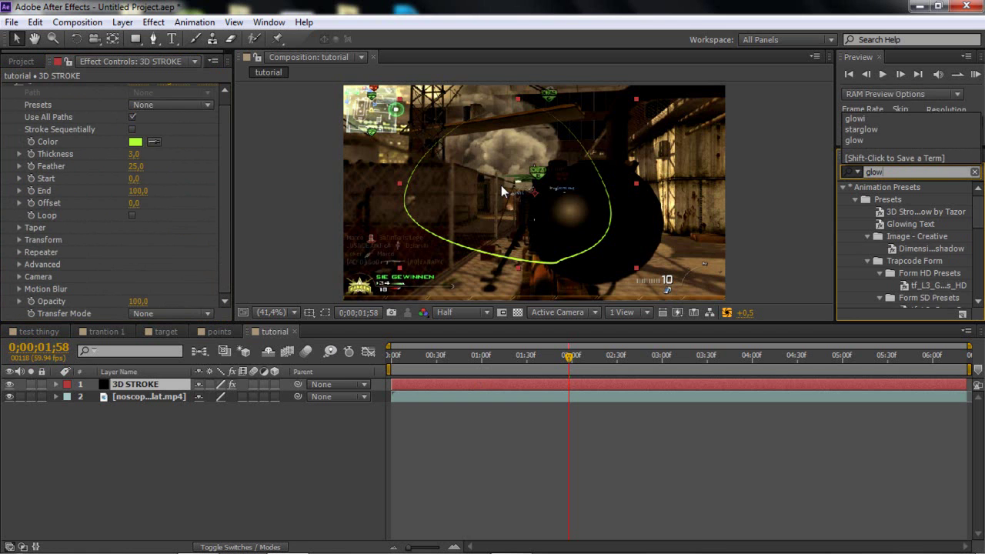
{"action": "type", "text": "ing"}
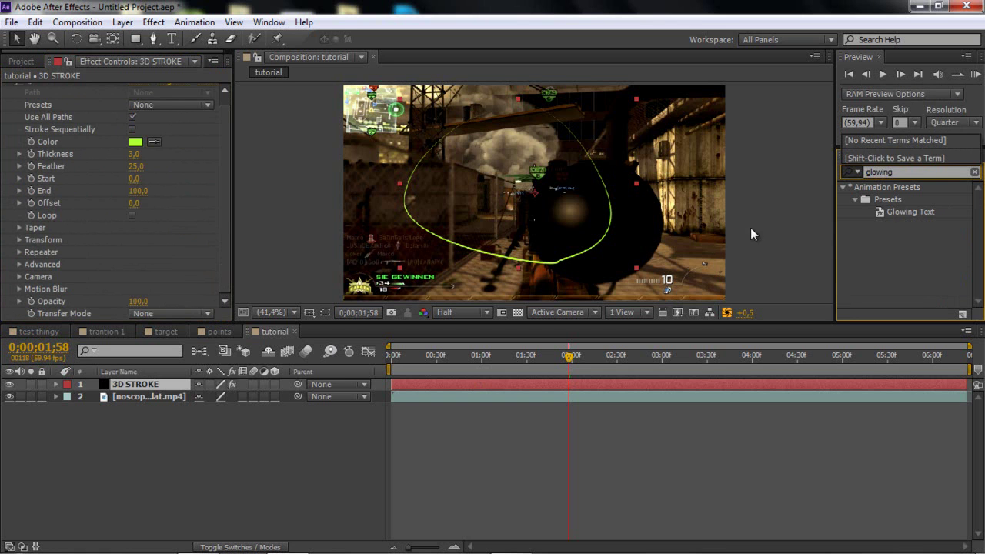
{"action": "mouse_move", "coordinate": [894, 208]}
{"action": "left_mouse_down"}
{"action": "mouse_move", "coordinate": [895, 221]}
{"action": "mouse_move", "coordinate": [538, 230]}
{"action": "mouse_move", "coordinate": [622, 380]}
{"action": "left_mouse_up"}
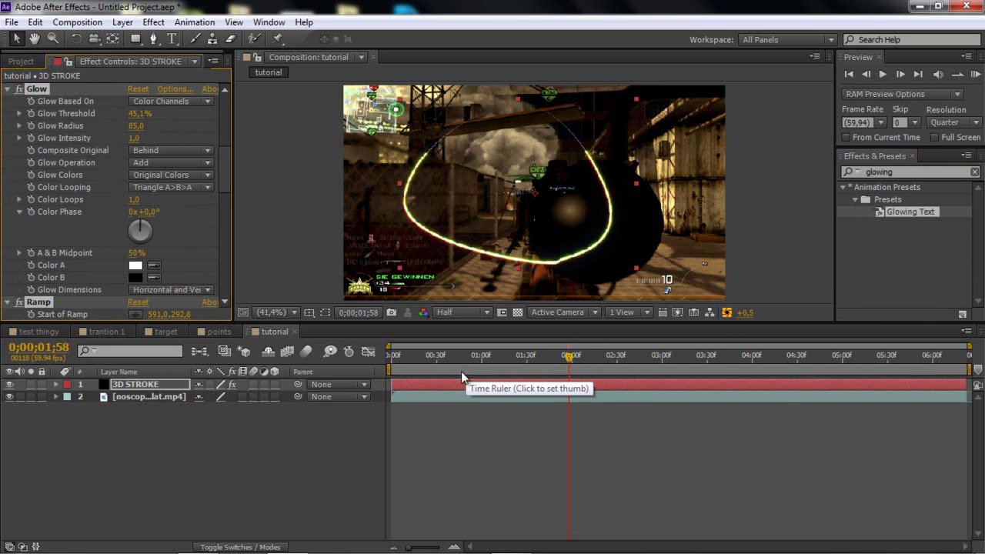
- Set the Ramp effect's start color to green 7AFF46 and its end color to white FFFFFF
{"action": "left_click", "coordinate": [189, 225]}
{"action": "scroll", "coordinate": [189, 224], "scroll_direction": "down", "scroll_amount": 5}
{"action": "scroll", "coordinate": [190, 225], "scroll_direction": "up", "scroll_amount": 2}
{"action": "left_click", "coordinate": [136, 197]}
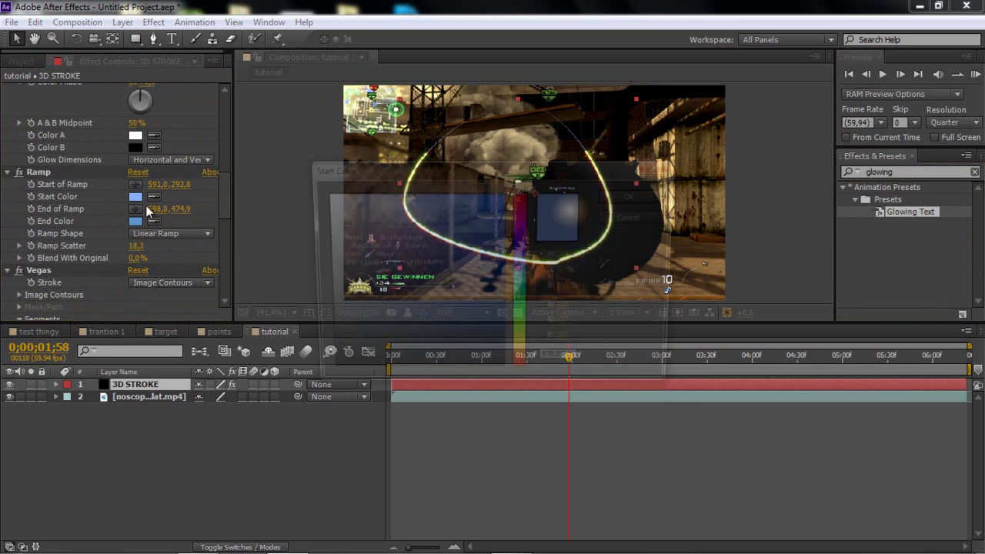
{"action": "left_click_drag", "start_coordinate": [530, 314], "coordinate": [523, 324]}
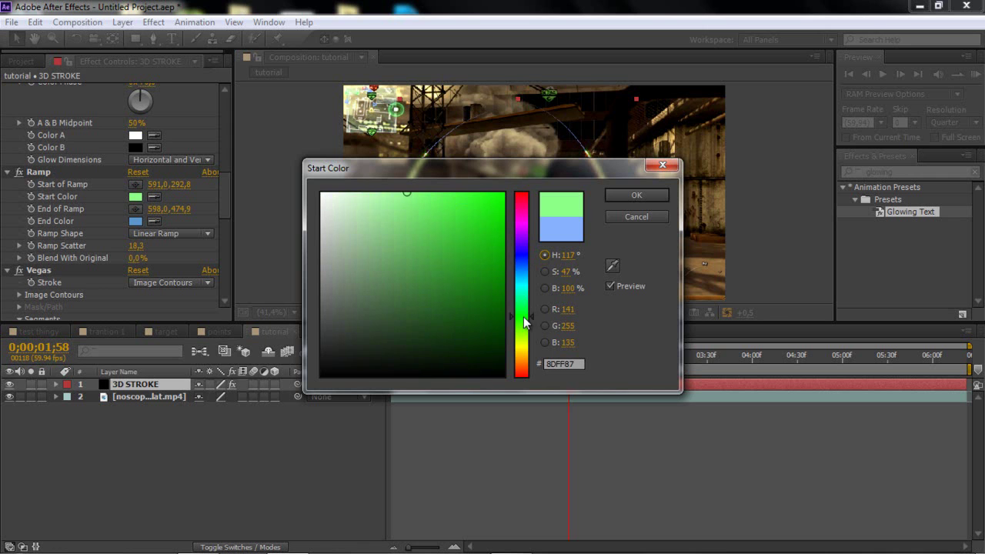
{"action": "left_click", "coordinate": [454, 193]}
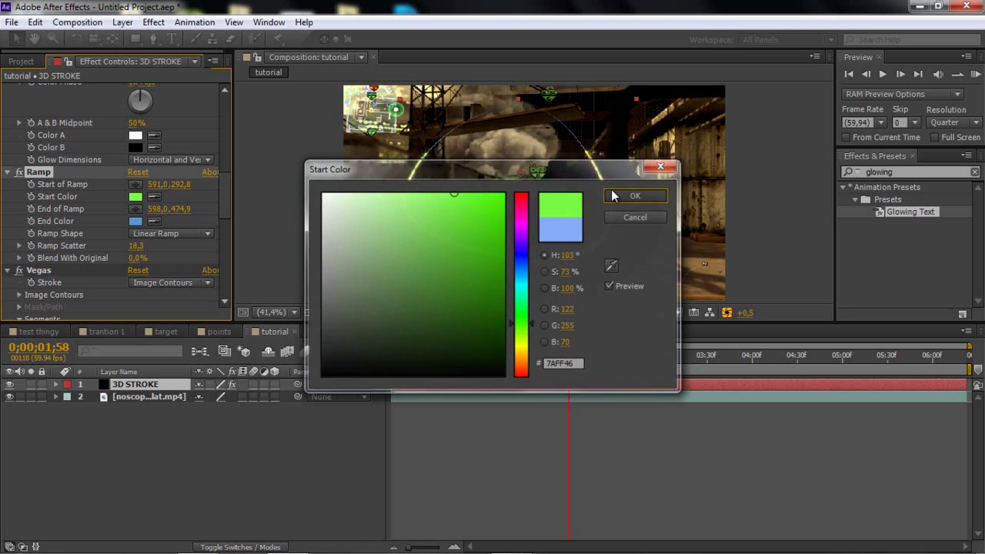
{"action": "left_click", "coordinate": [613, 193]}
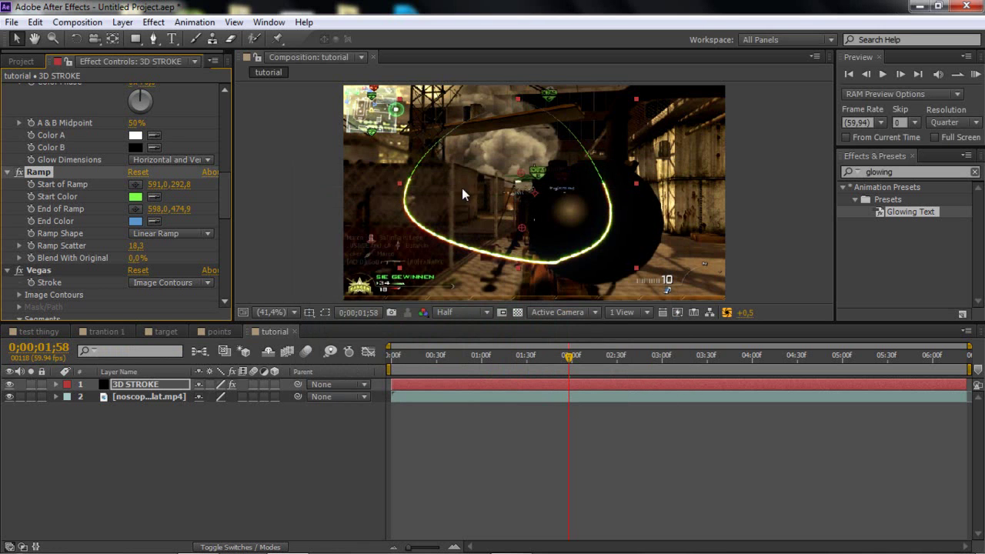
{"action": "left_click", "coordinate": [136, 222]}
{"action": "left_click", "coordinate": [323, 193]}
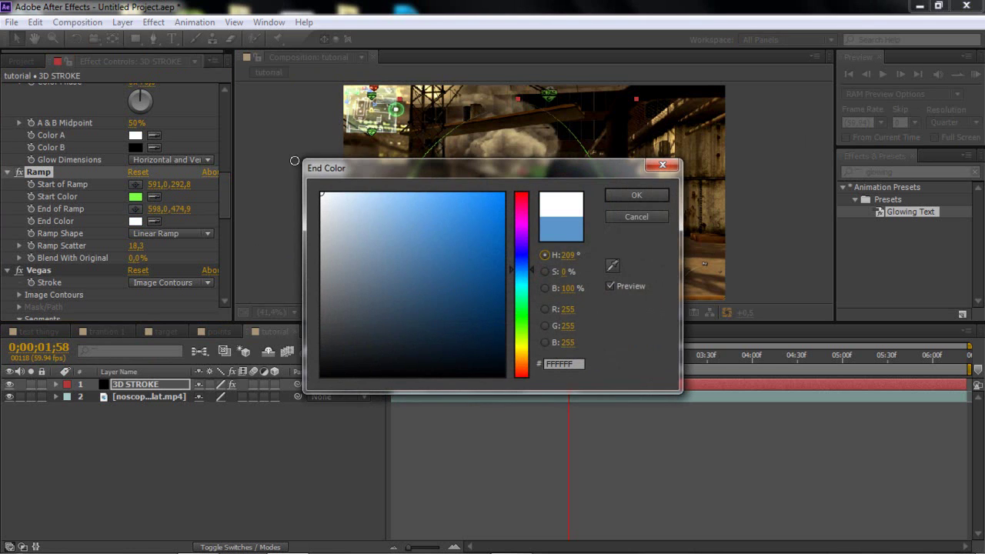
{"action": "left_click", "coordinate": [629, 199]}
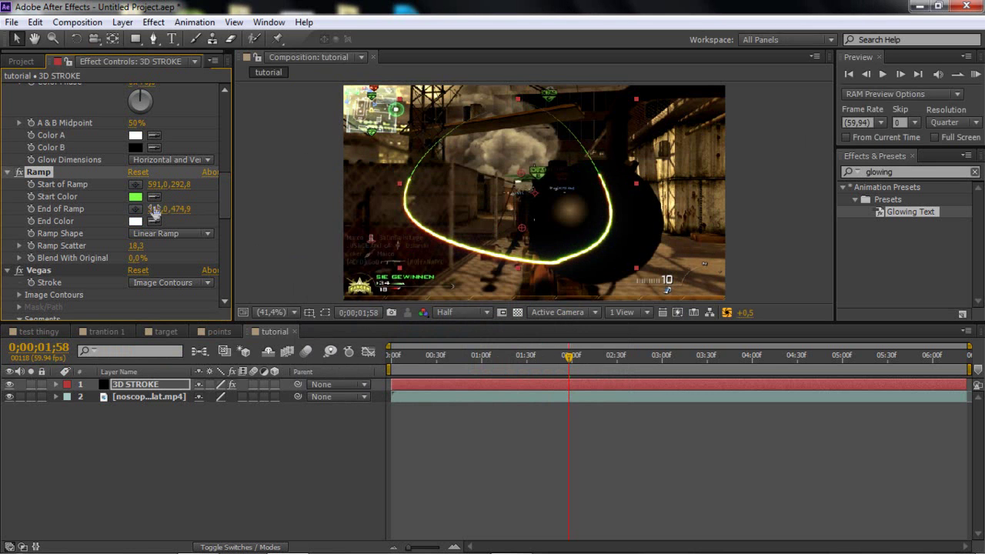
- Set the Starglow effect's streak length to 5 and its boost light to 5
{"action": "scroll", "coordinate": [154, 215], "scroll_direction": "down", "scroll_amount": 3}
{"action": "scroll", "coordinate": [155, 223], "scroll_direction": "down", "scroll_amount": 5}
{"action": "scroll", "coordinate": [159, 230], "scroll_direction": "up", "scroll_amount": 1}
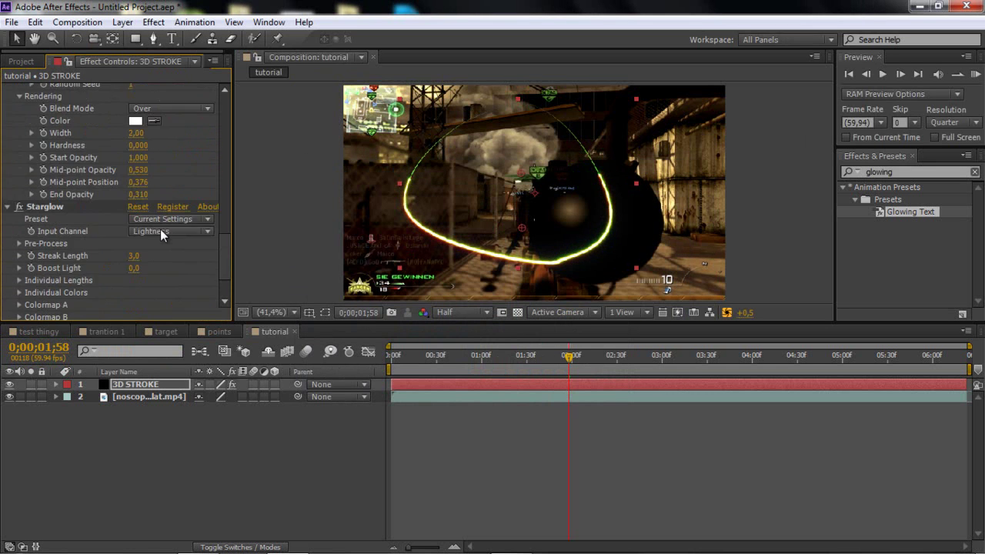
{"action": "left_click", "coordinate": [42, 206]}
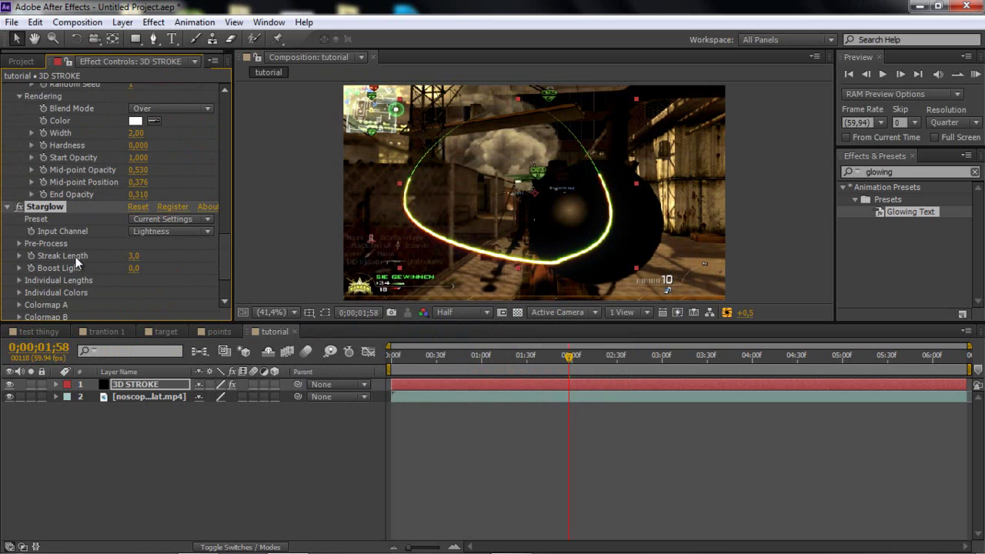
{"action": "mouse_move", "coordinate": [133, 255]}
{"action": "left_mouse_down"}
{"action": "mouse_move", "coordinate": [161, 252]}
{"action": "mouse_move", "coordinate": [133, 260]}
{"action": "left_mouse_up"}
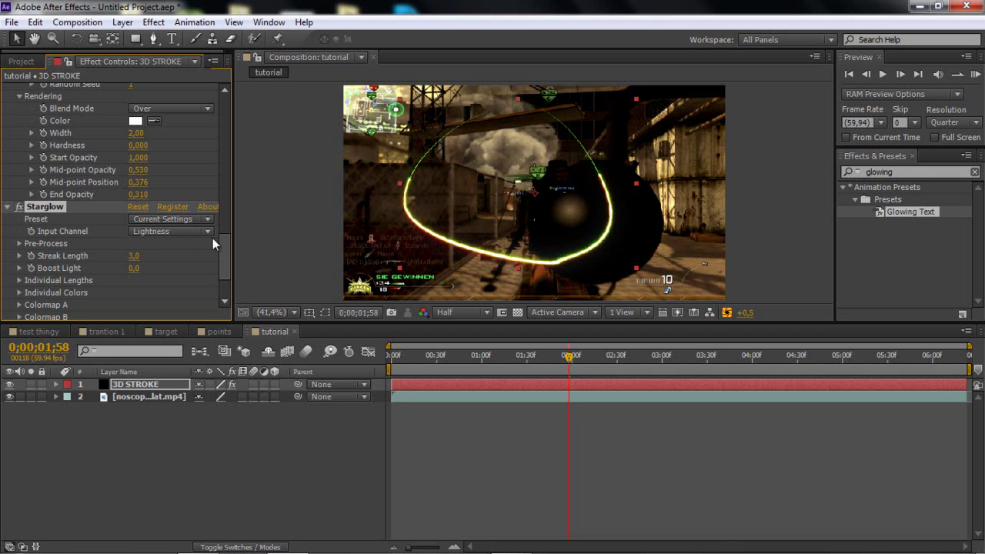
{"action": "left_click", "coordinate": [135, 256]}
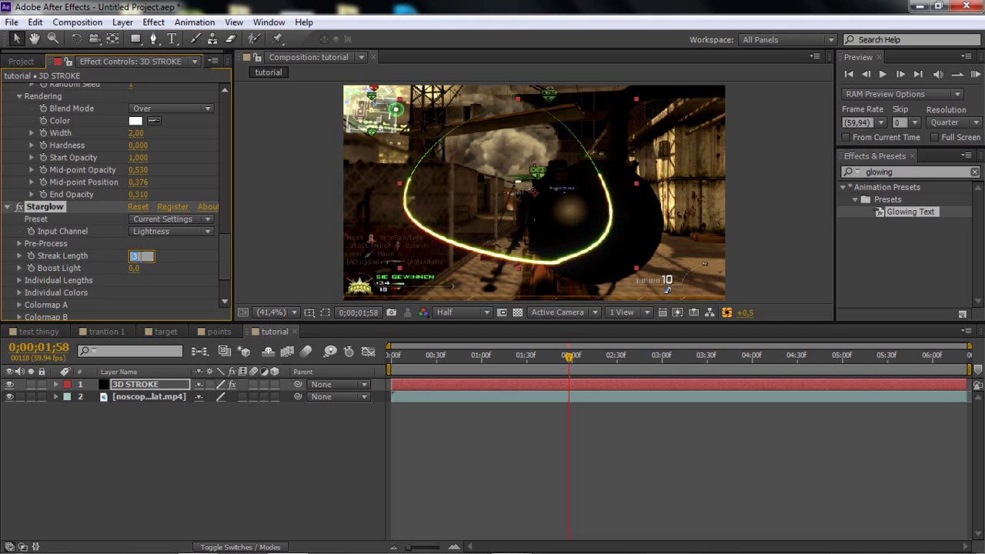
{"action": "type", "text": "5"}
{"action": "left_click", "coordinate": [186, 266]}
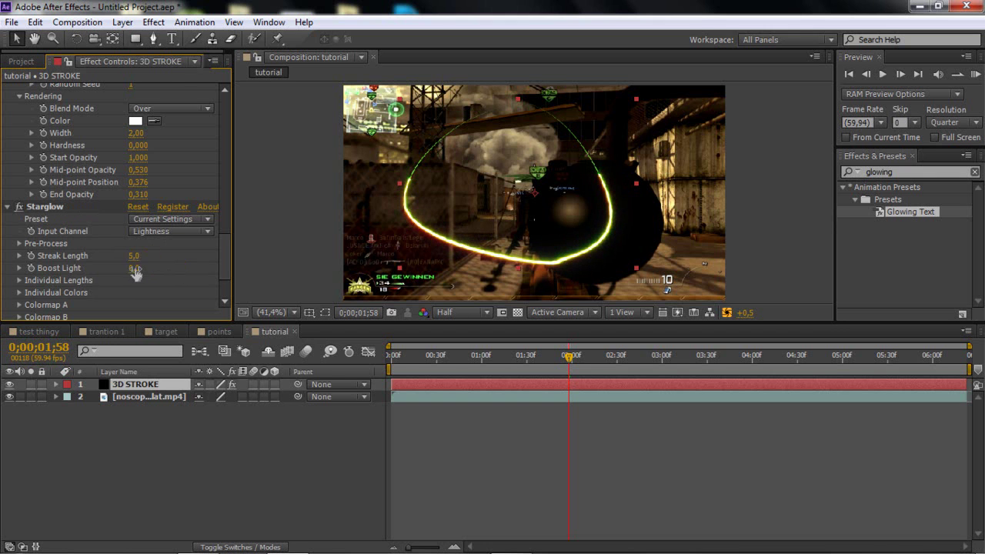
{"action": "left_click", "coordinate": [135, 269]}
{"action": "type", "text": "5"}
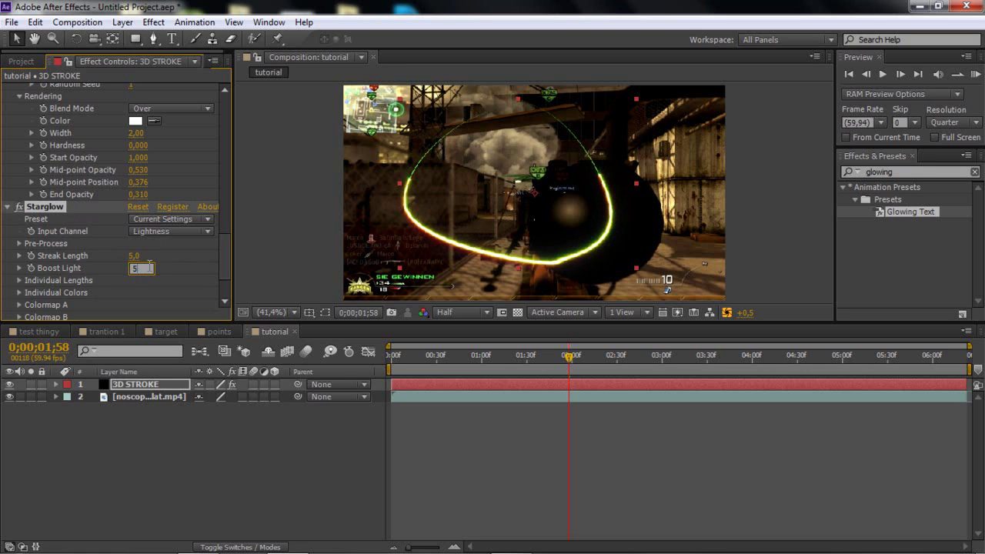
{"action": "left_click", "coordinate": [146, 267]}
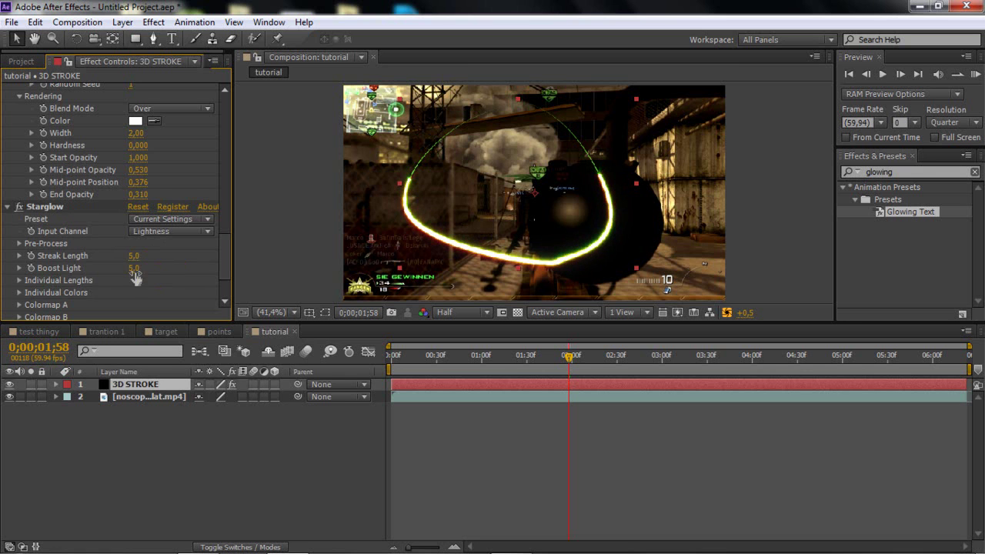
- Set the 3D Stroke effect's thickness to 5
{"action": "scroll", "coordinate": [153, 256], "scroll_direction": "up", "scroll_amount": 10}
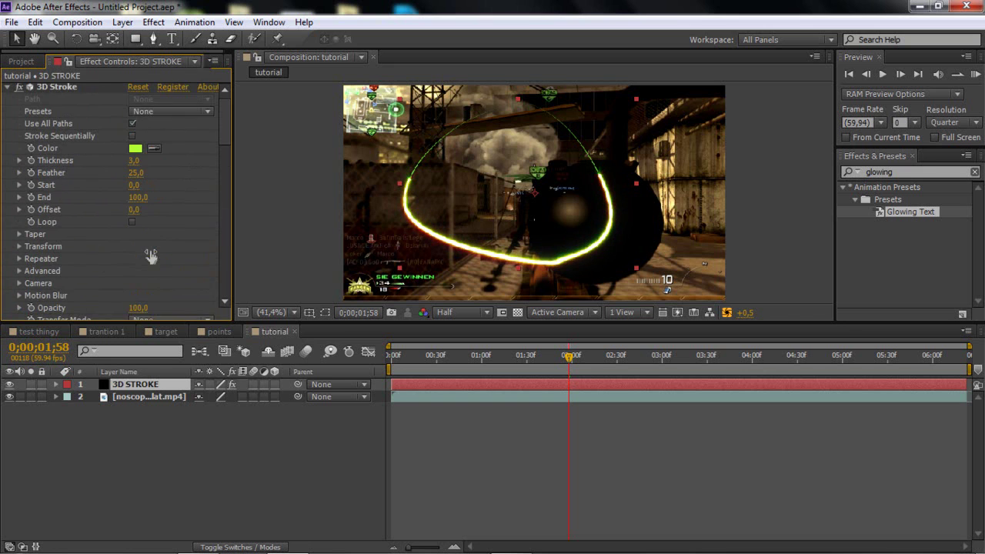
{"action": "left_click", "coordinate": [134, 162]}
{"action": "type", "text": "5"}
{"action": "key", "text": "Return"}
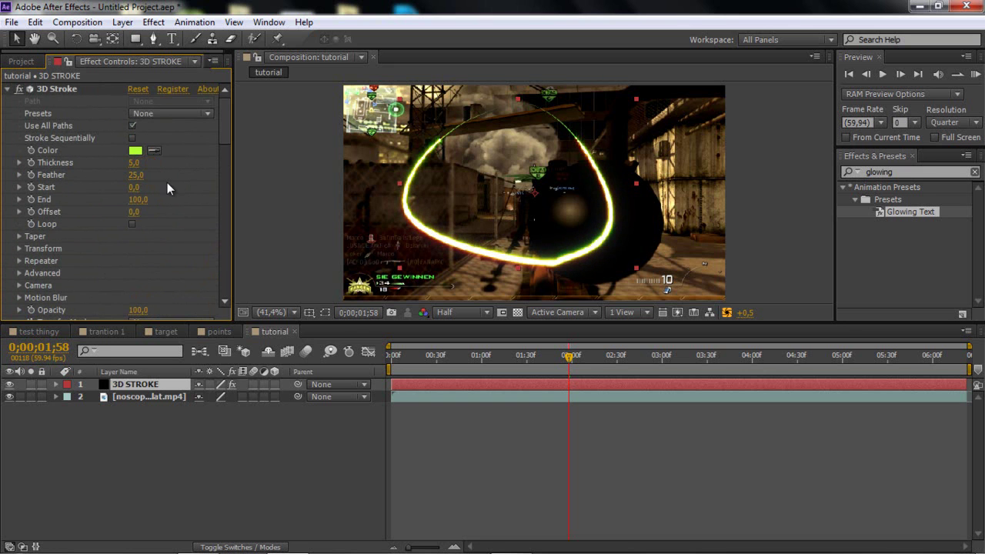
- Review the layer's effect settings and reveal the 3D STROKE layer's keyframed properties in the timeline
{"action": "scroll", "coordinate": [119, 258], "scroll_direction": "down", "scroll_amount": 10}
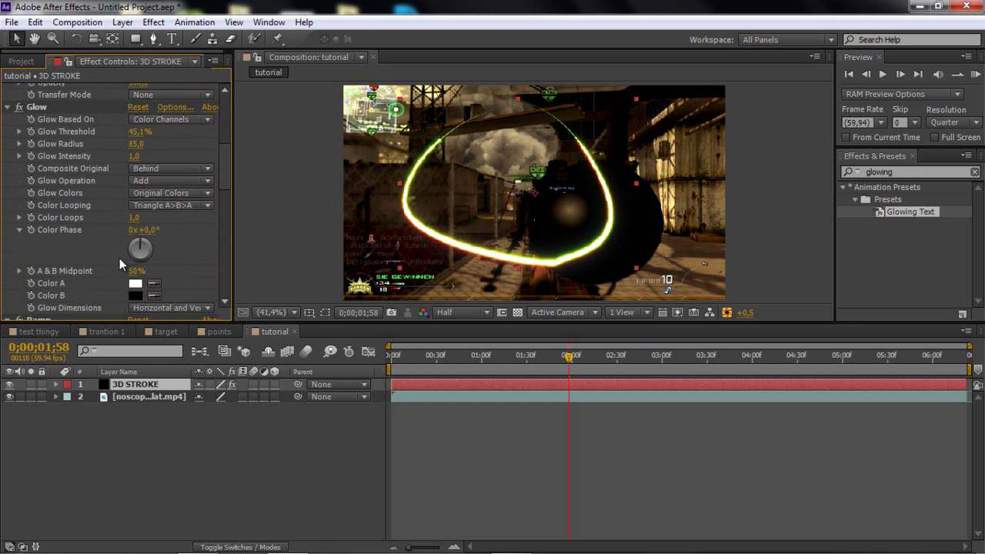
{"action": "scroll", "coordinate": [121, 258], "scroll_direction": "up", "scroll_amount": 10}
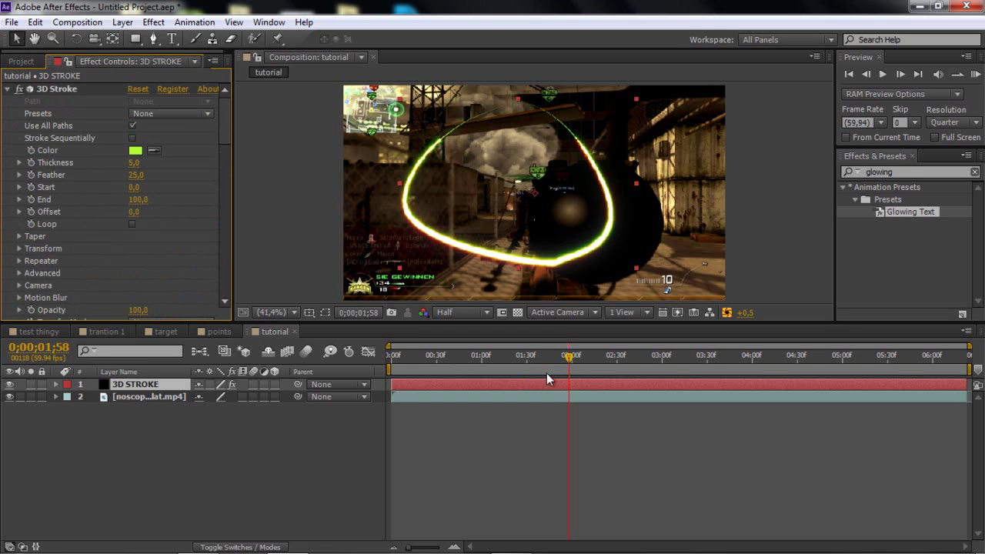
{"action": "key", "text": "u"}
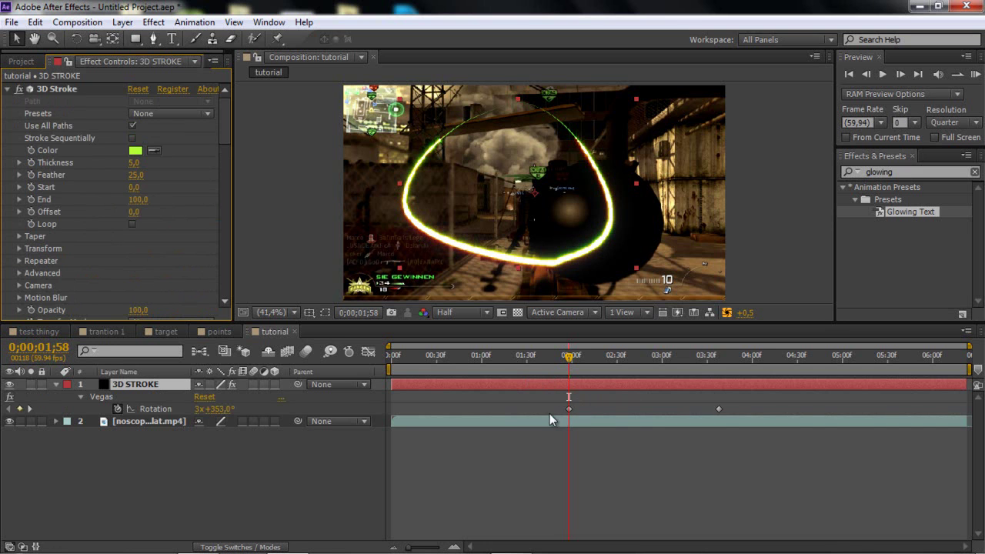
- Start keyframing the 3D Stroke Offset at 0;00;01;58 with a value of -100 and show the layer's keyframes
{"action": "key", "text": "u"}
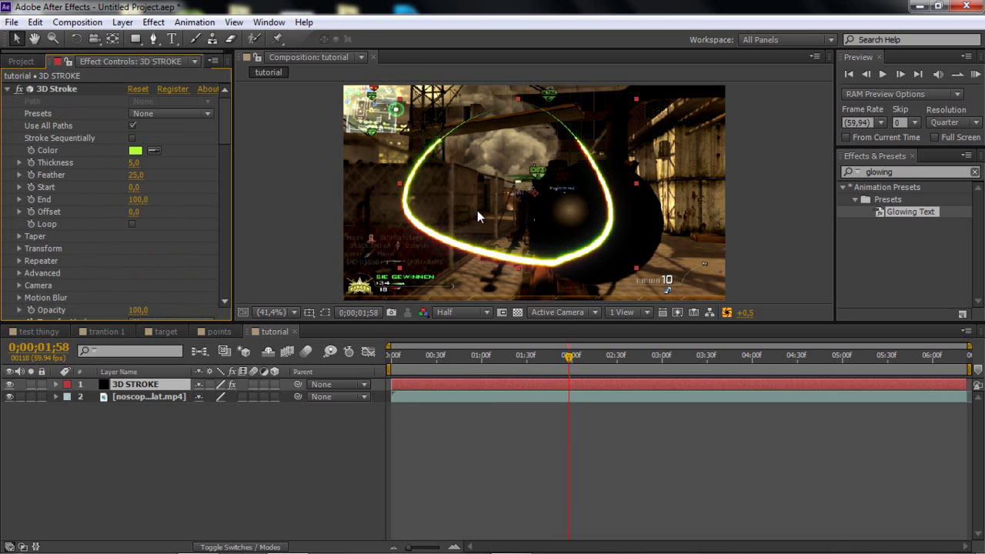
{"action": "left_click", "coordinate": [31, 211]}
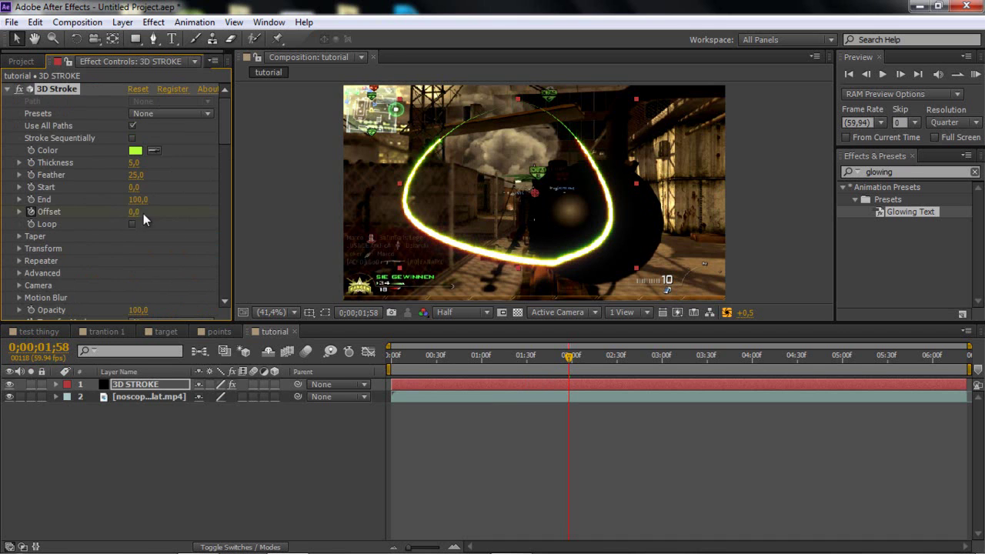
{"action": "left_click_drag", "start_coordinate": [133, 218], "coordinate": [4, 223]}
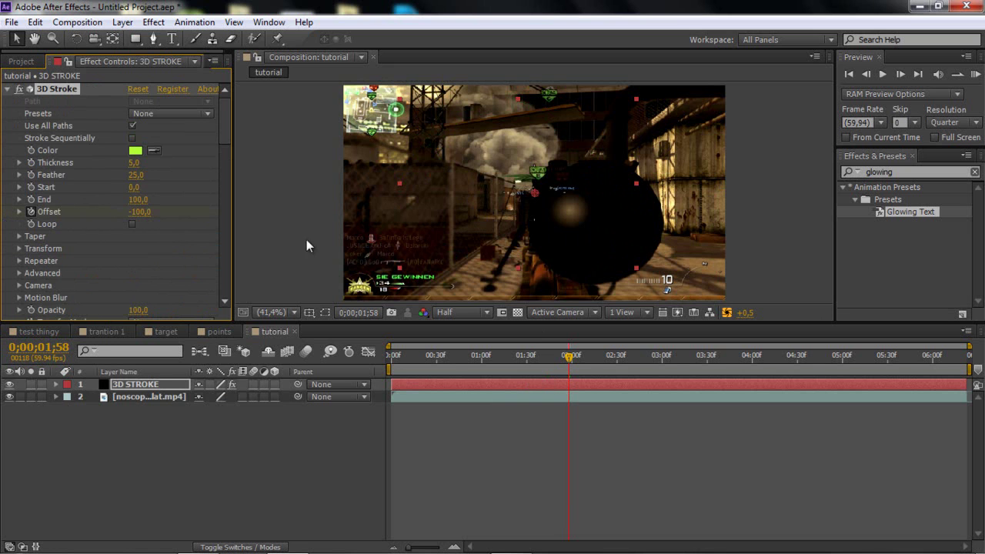
{"action": "key", "text": "u"}
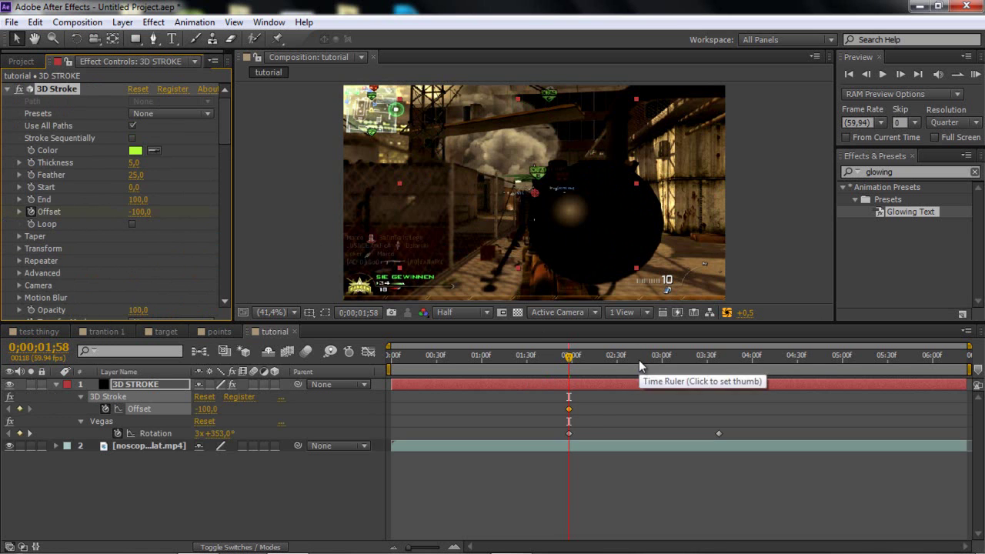
- Add a 3D Stroke Offset keyframe of 0 at 0;00;02;16 and preview the stroke drawing on
{"action": "key", "text": "space"}
{"action": "key", "text": "space"}
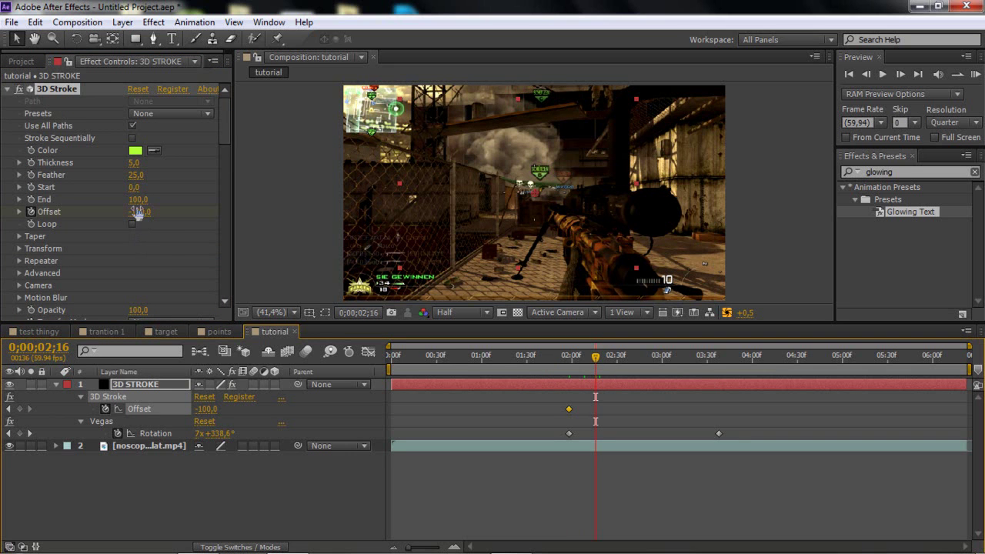
{"action": "left_click", "coordinate": [136, 212]}
{"action": "type", "text": "0"}
{"action": "key", "text": "Return"}
{"action": "mouse_move", "coordinate": [594, 356]}
{"action": "left_mouse_down"}
{"action": "mouse_move", "coordinate": [576, 357]}
{"action": "mouse_move", "coordinate": [586, 365]}
{"action": "left_mouse_up"}
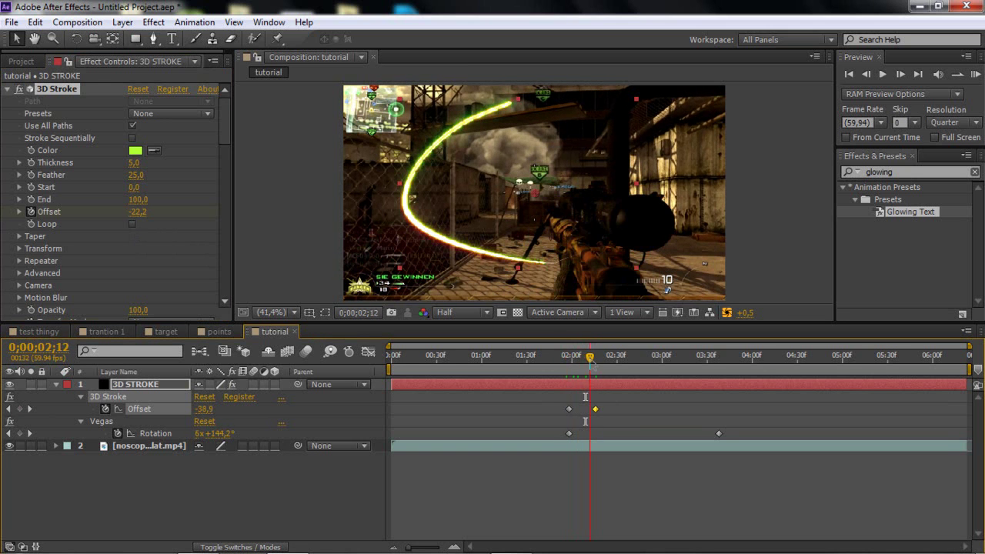
{"action": "key", "text": "space"}
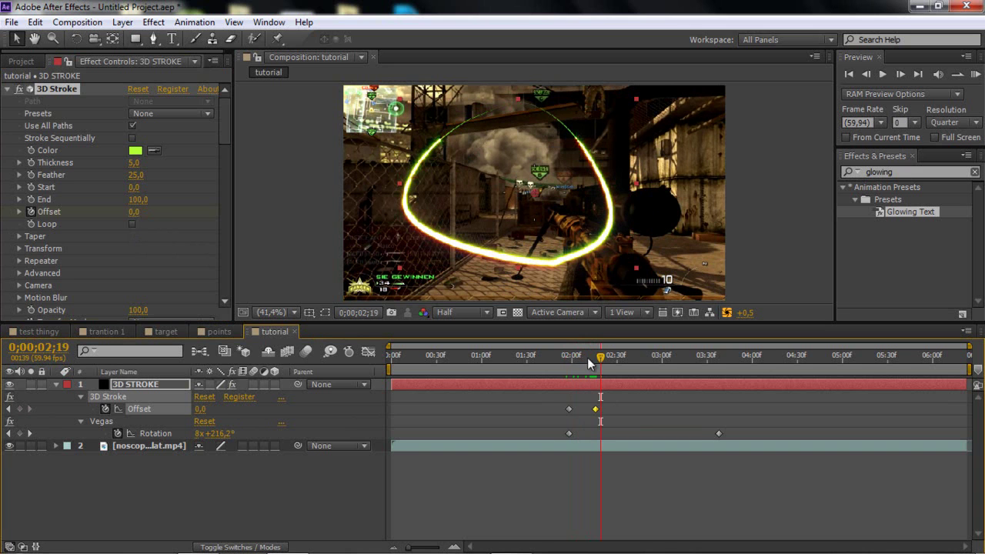
- Add a 3D Stroke Offset keyframe of 100 at 0;00;02;33 and preview the full stroke animation
{"action": "left_click", "coordinate": [594, 362]}
{"action": "left_click_drag", "start_coordinate": [597, 365], "coordinate": [623, 366]}
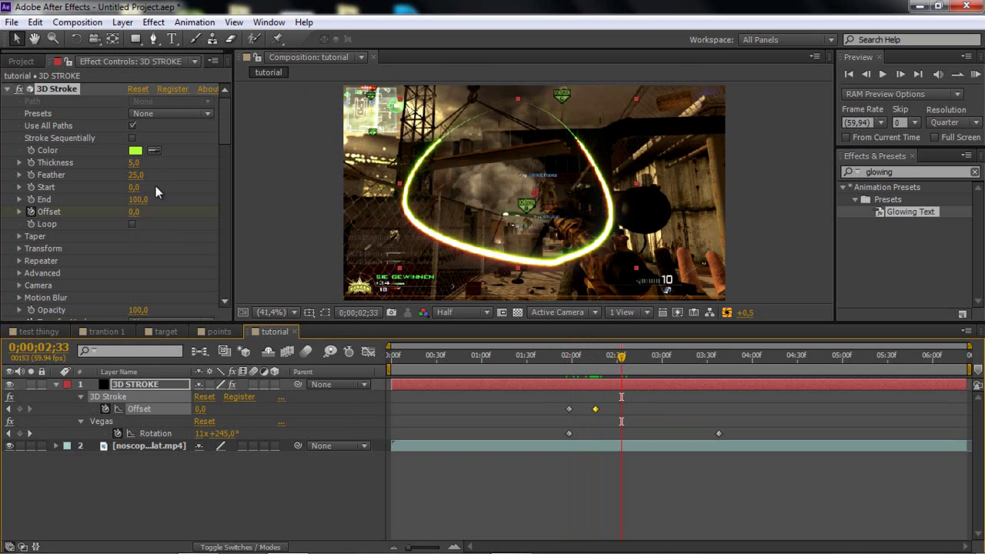
{"action": "left_click", "coordinate": [135, 211]}
{"action": "type", "text": "100"}
{"action": "key", "text": "Return"}
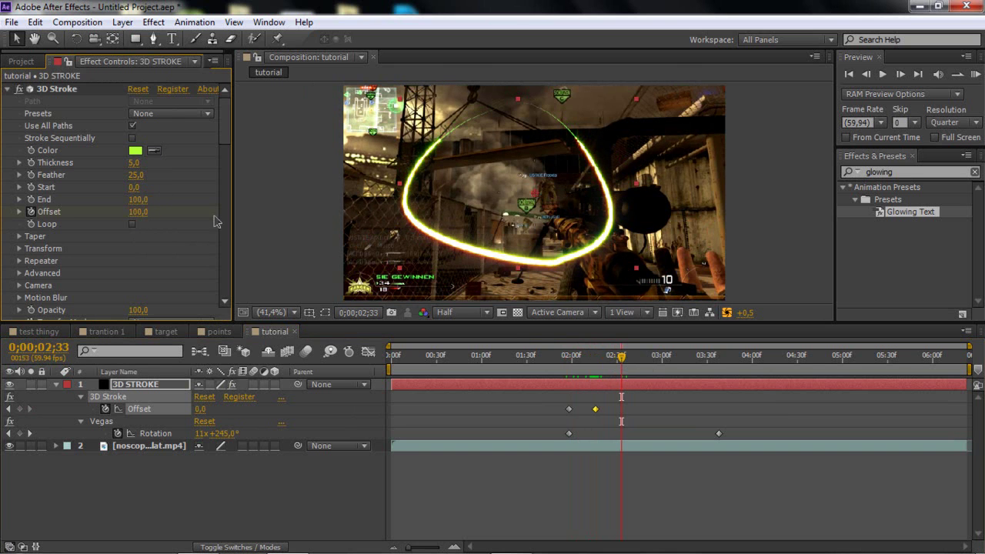
{"action": "left_click", "coordinate": [602, 356]}
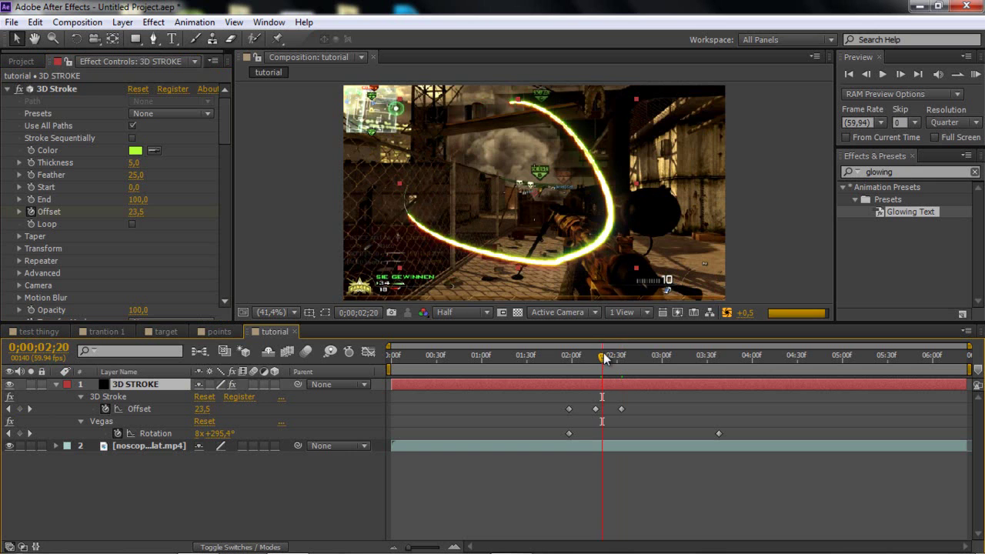
{"action": "left_click_drag", "start_coordinate": [612, 358], "coordinate": [568, 358]}
{"action": "key", "text": "space"}
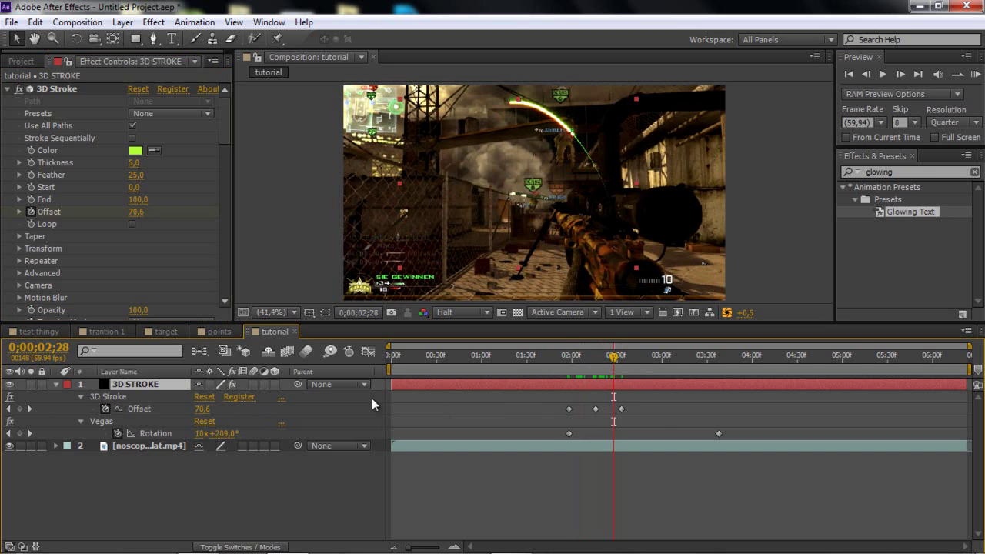
- Apply Keyframe Velocity with 0.01% incoming and outgoing influence to the three Offset keyframes
{"action": "left_click_drag", "start_coordinate": [662, 408], "coordinate": [532, 406]}
{"action": "right_click", "coordinate": [569, 410]}
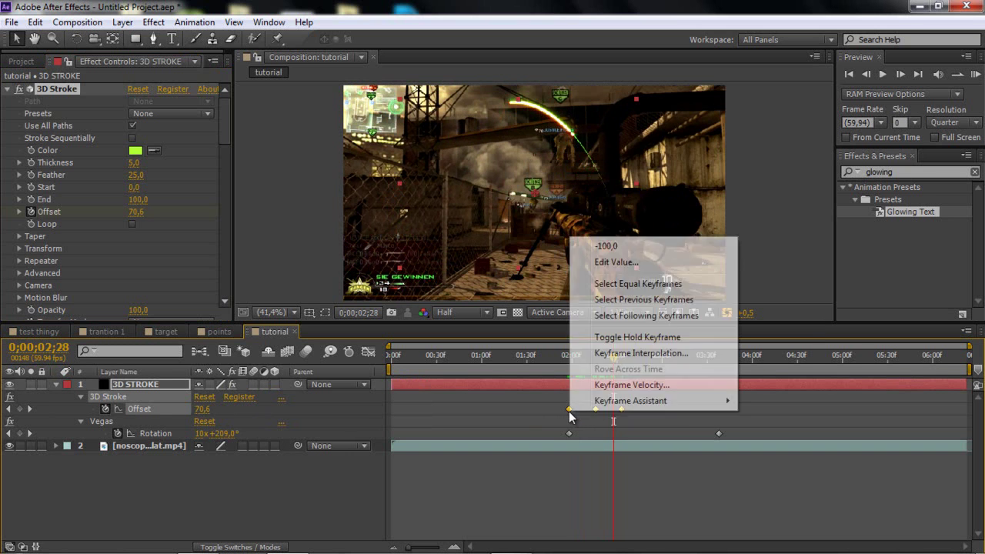
{"action": "left_click", "coordinate": [630, 385]}
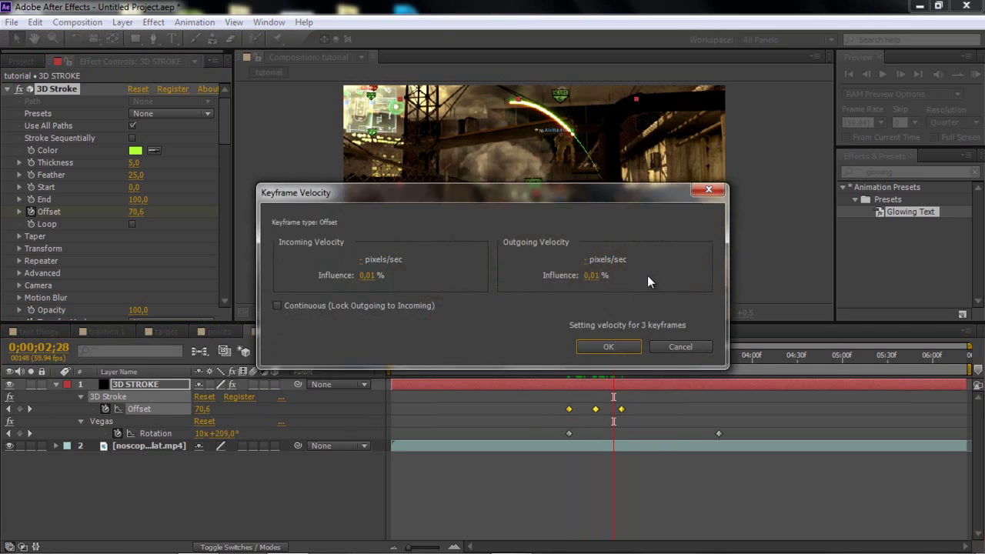
{"action": "left_click", "coordinate": [606, 347]}
{"action": "left_click_drag", "start_coordinate": [652, 403], "coordinate": [735, 400]}
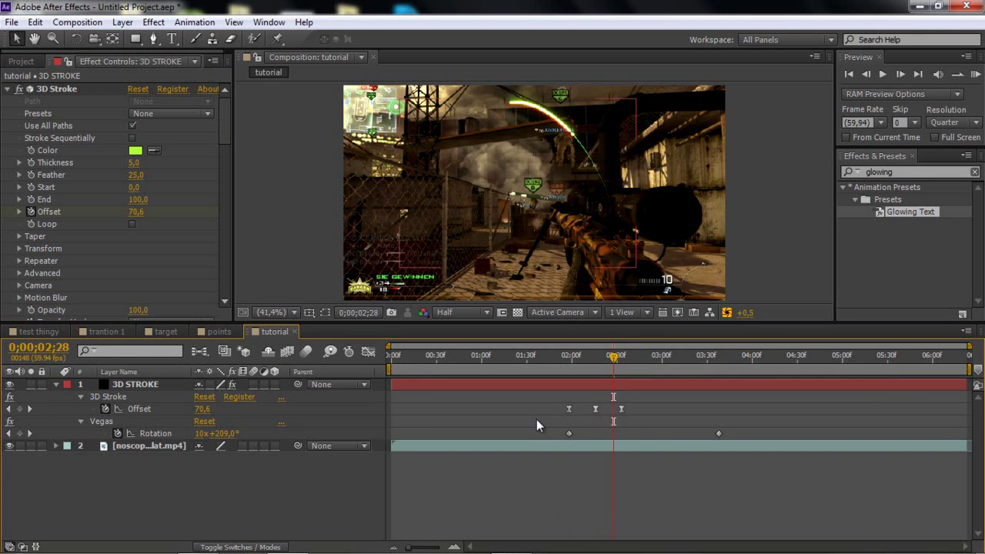
{"action": "mouse_move", "coordinate": [670, 413]}
{"action": "left_mouse_down"}
{"action": "mouse_move", "coordinate": [525, 436]}
{"action": "mouse_move", "coordinate": [537, 402]}
{"action": "left_mouse_up"}
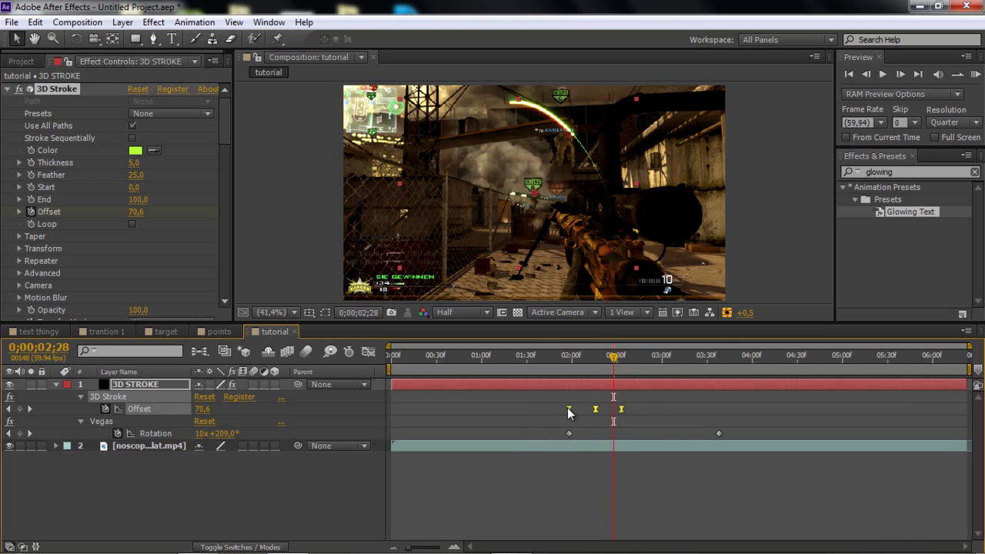
- Enable motion blur for the 3D STROKE layer and the composition, and scrub through the stroke animation
{"action": "left_click", "coordinate": [680, 410]}
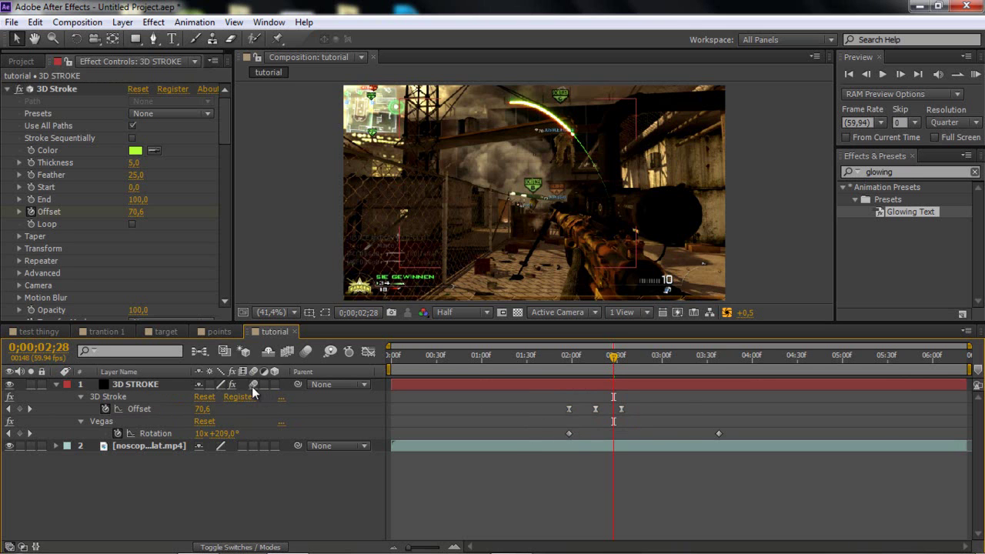
{"action": "left_click_drag", "start_coordinate": [576, 359], "coordinate": [603, 362]}
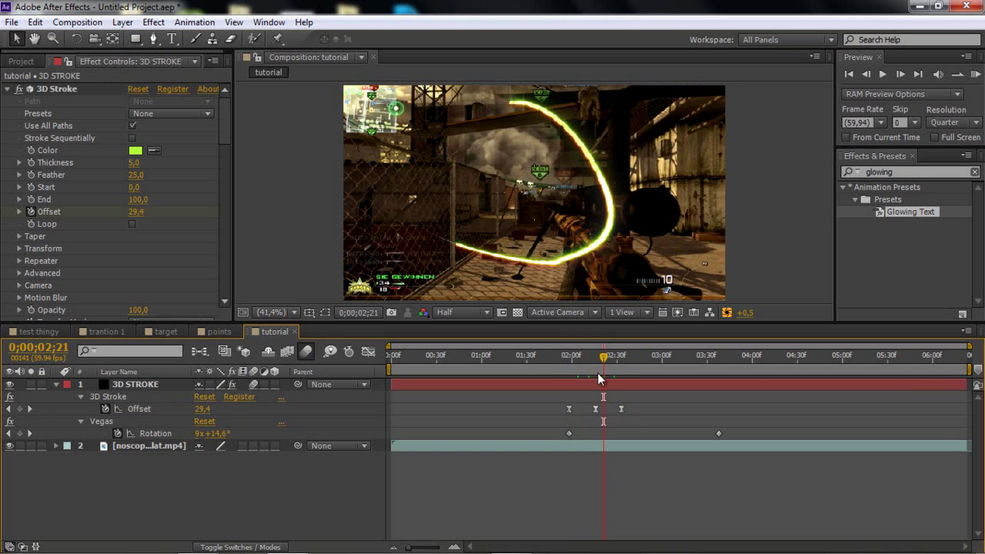
{"action": "left_click", "coordinate": [511, 542]}
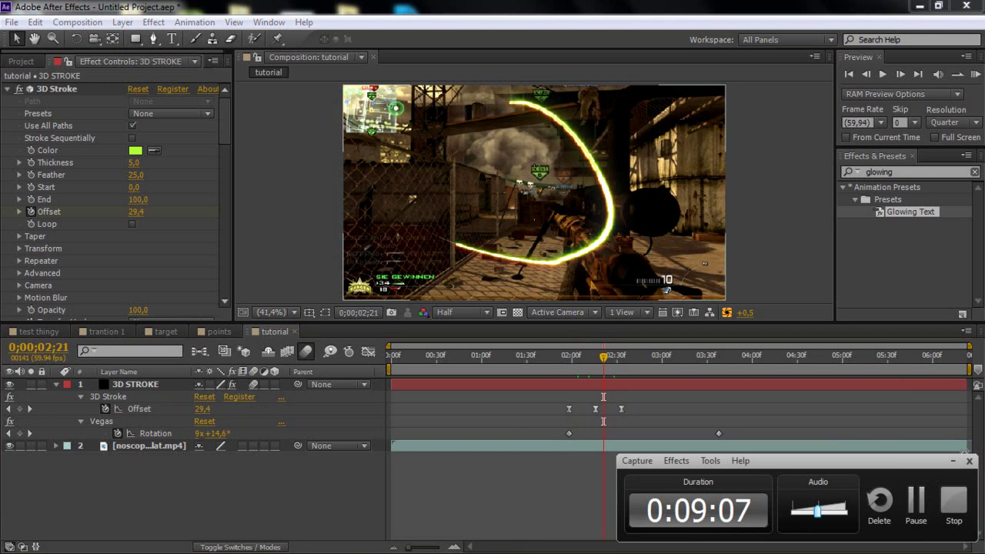
{"action": "left_click", "coordinate": [952, 460]}
{"action": "left_click", "coordinate": [676, 446]}
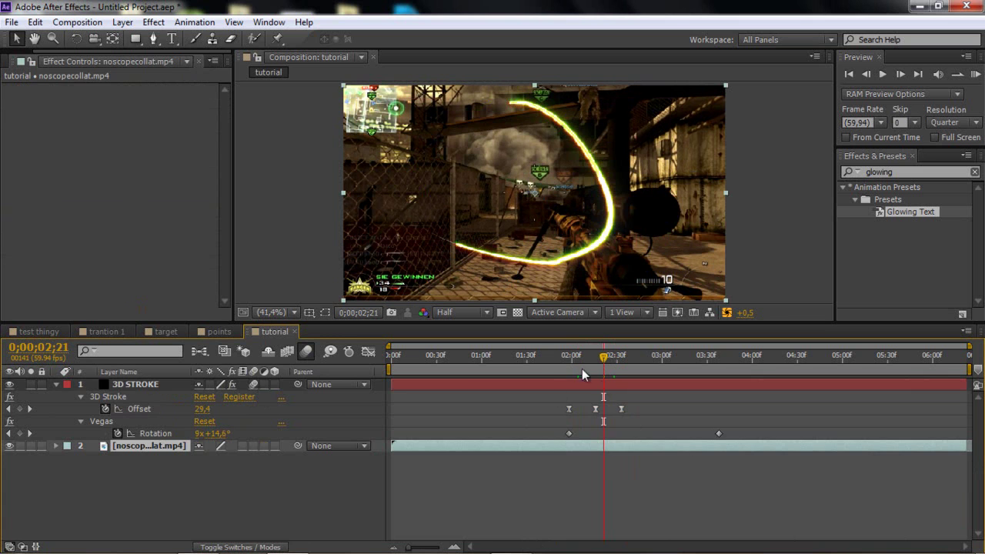
- At 0;00;02;35, create a black 1280 x 720 px solid layer and apply the Trapcode 3D Stroke effect to it
{"action": "left_click", "coordinate": [602, 382]}
{"action": "left_click", "coordinate": [680, 359]}
{"action": "left_click_drag", "start_coordinate": [697, 371], "coordinate": [624, 364]}
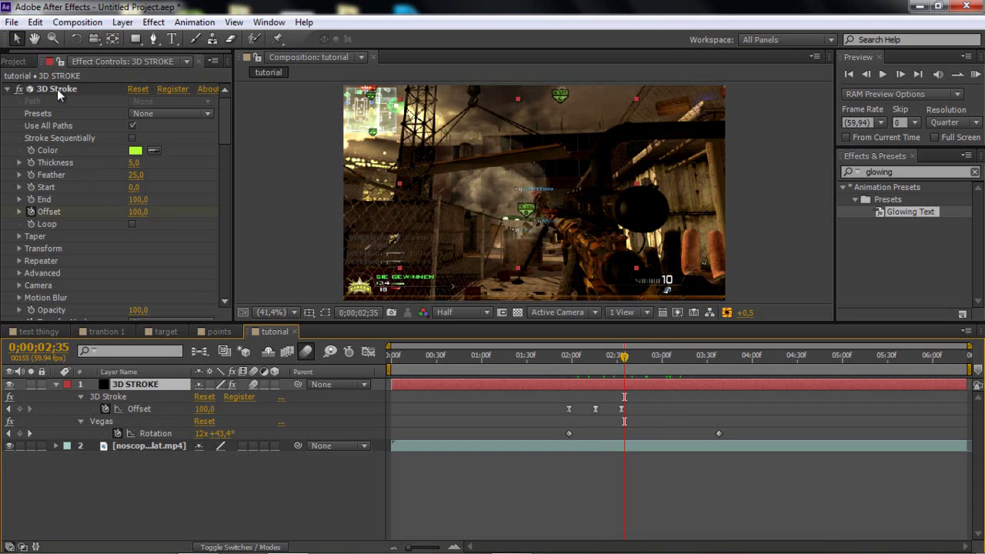
{"action": "left_click", "coordinate": [122, 22]}
{"action": "mouse_move", "coordinate": [196, 33]}
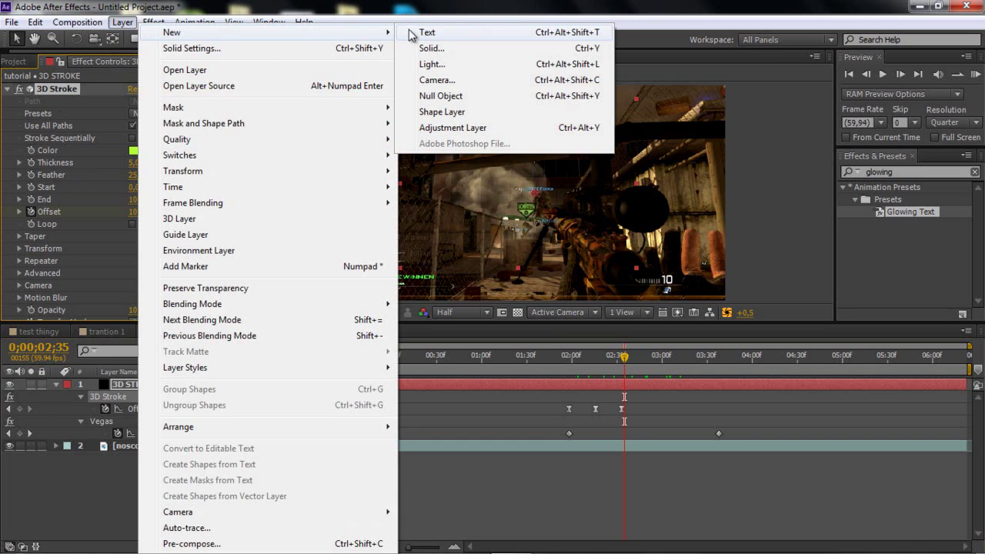
{"action": "left_click", "coordinate": [430, 48]}
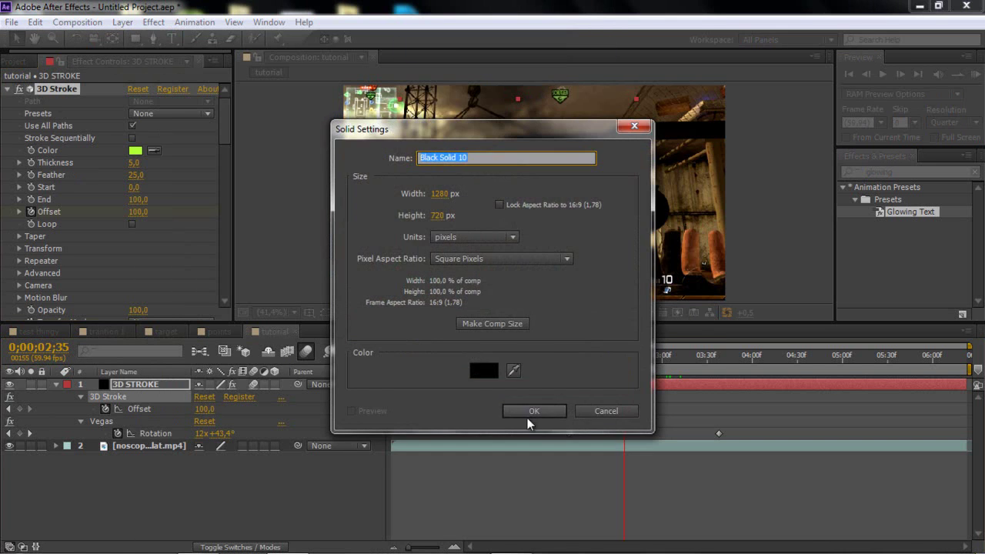
{"action": "left_click", "coordinate": [528, 413]}
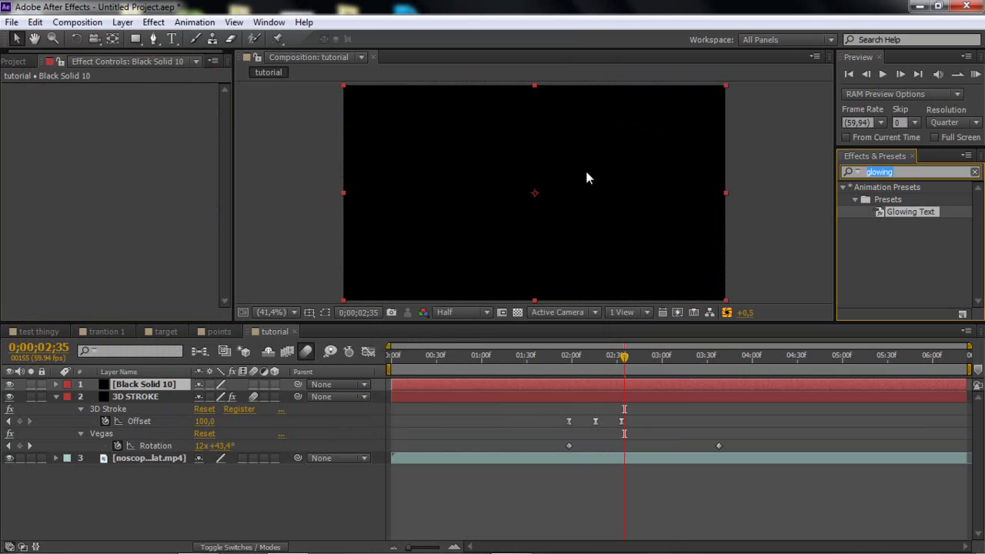
{"action": "type", "text": "3d stroke"}
{"action": "mouse_move", "coordinate": [892, 260]}
{"action": "left_mouse_down"}
{"action": "mouse_move", "coordinate": [827, 279]}
{"action": "mouse_move", "coordinate": [713, 384]}
{"action": "left_mouse_up"}
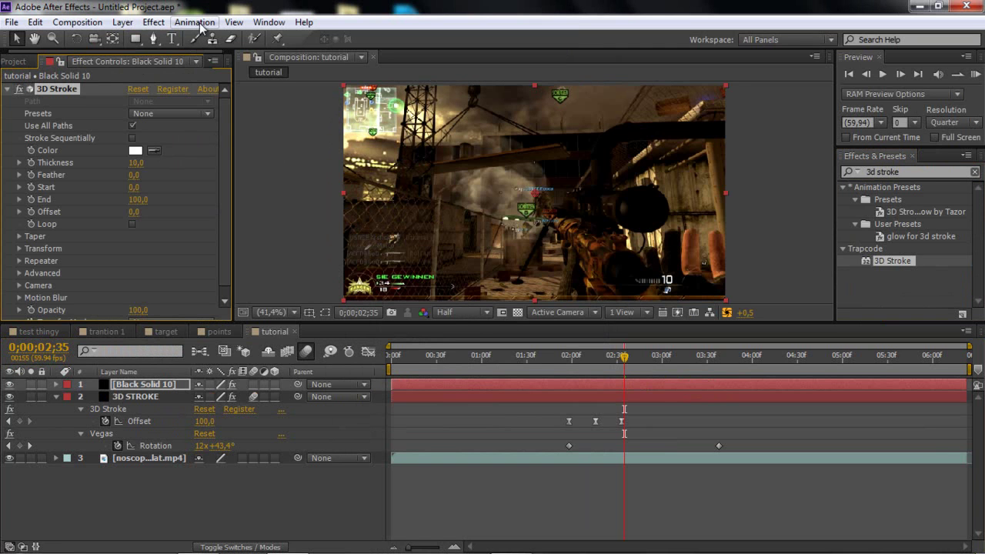
- Draw a closed, left-pointing arrow mask on the new solid with the Pen tool, around the middle of the frame
{"action": "left_click", "coordinate": [154, 38]}
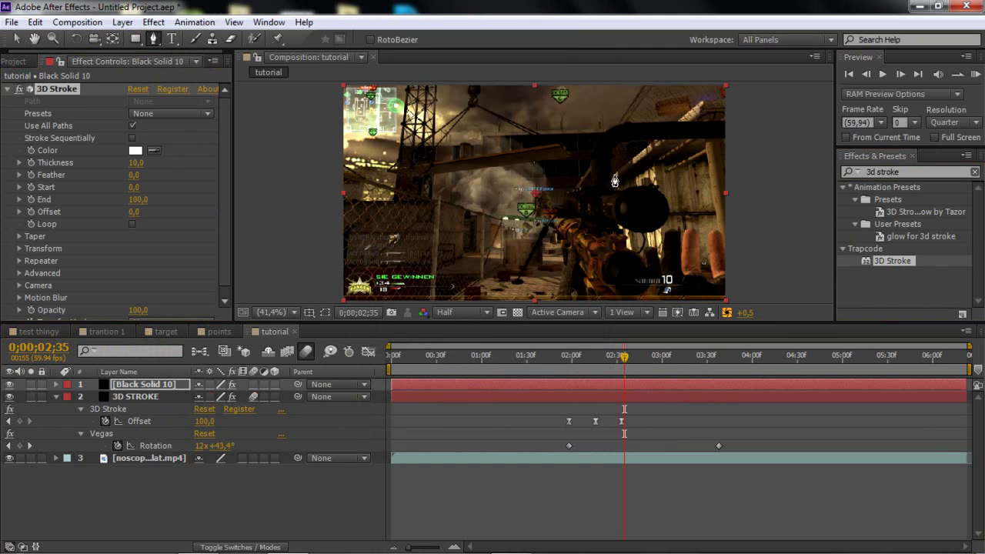
{"action": "left_click", "coordinate": [614, 174]}
{"action": "left_click", "coordinate": [615, 206]}
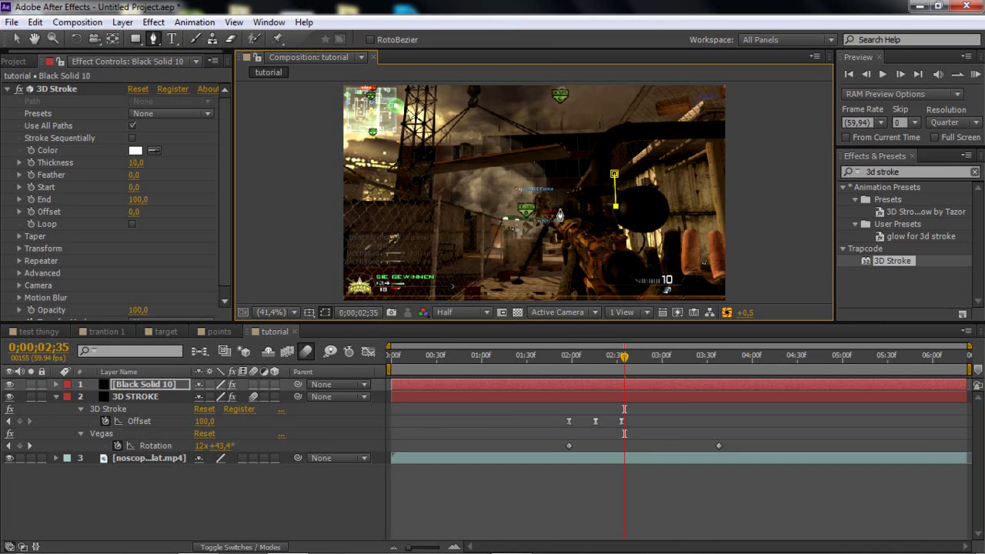
{"action": "left_click", "coordinate": [533, 207]}
{"action": "left_click", "coordinate": [531, 230]}
{"action": "left_click", "coordinate": [491, 193]}
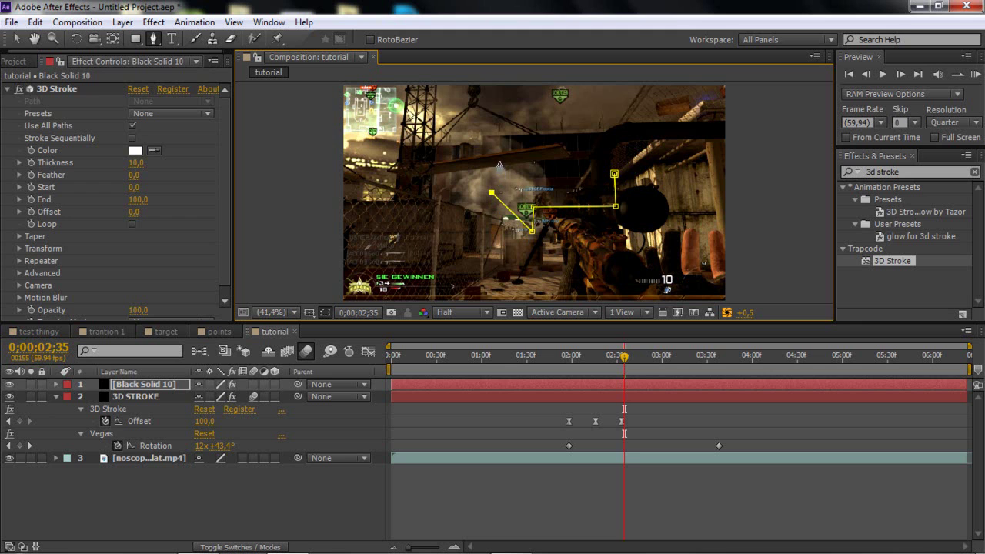
{"action": "left_click", "coordinate": [532, 160]}
{"action": "left_click", "coordinate": [532, 174]}
{"action": "left_click", "coordinate": [614, 174]}
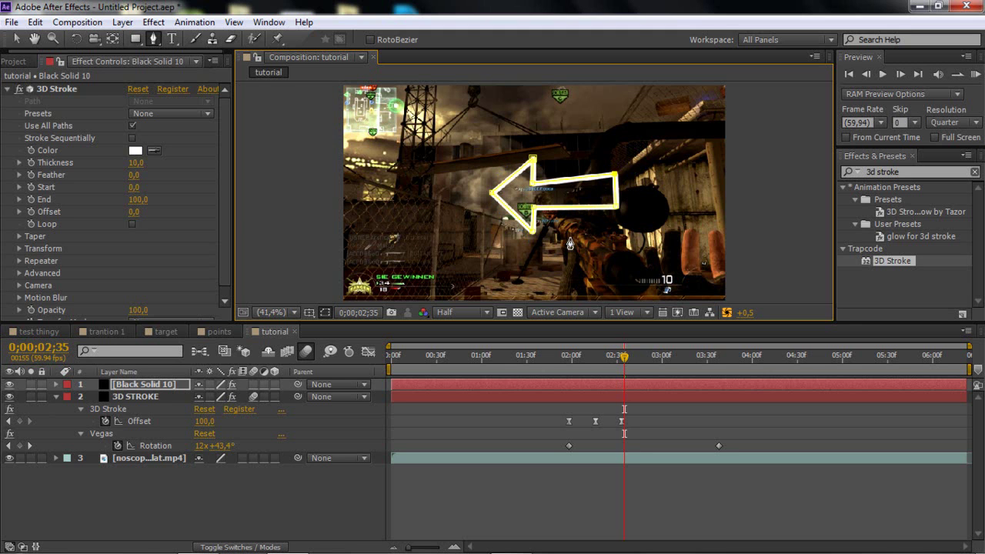
- Change the arrow's 3D Stroke color to purple
{"action": "left_click", "coordinate": [136, 150]}
{"action": "left_click_drag", "start_coordinate": [520, 217], "coordinate": [521, 240]}
{"action": "left_click_drag", "start_coordinate": [476, 205], "coordinate": [454, 193]}
{"action": "left_click", "coordinate": [636, 197]}
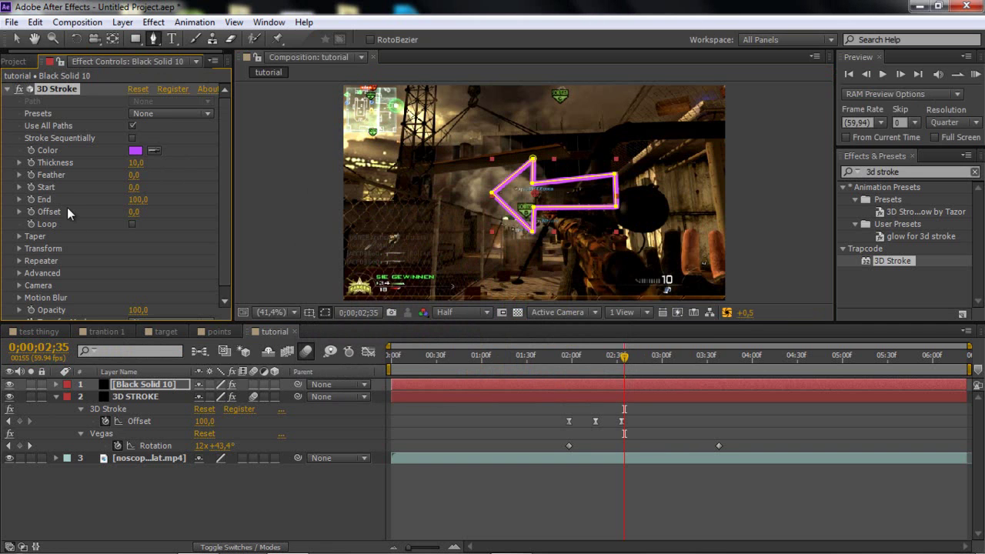
- Set the arrow's 3D Stroke thickness to 6
{"action": "left_click", "coordinate": [135, 162]}
{"action": "type", "text": "5"}
{"action": "key", "text": "Return"}
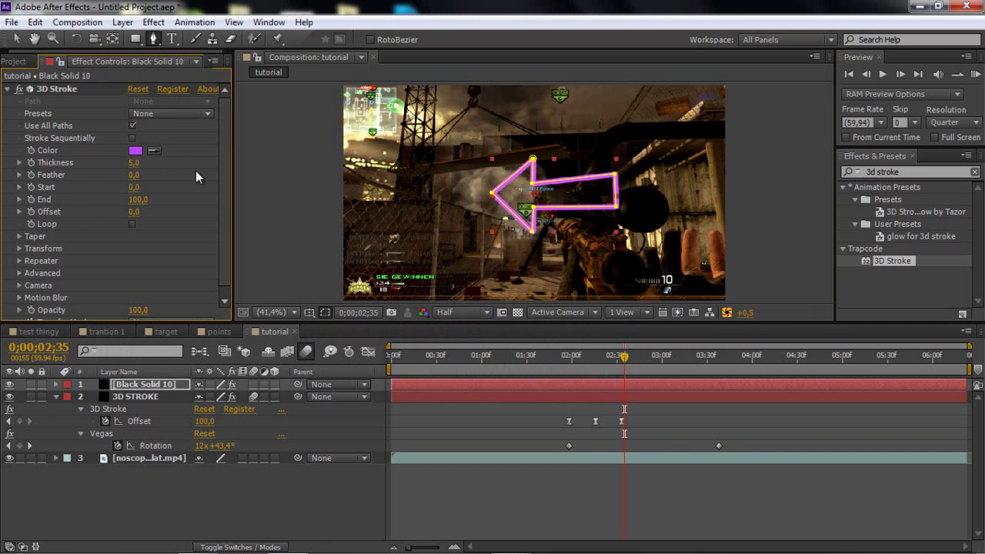
{"action": "left_click", "coordinate": [136, 162]}
{"action": "type", "text": "6"}
{"action": "key", "text": "Return"}
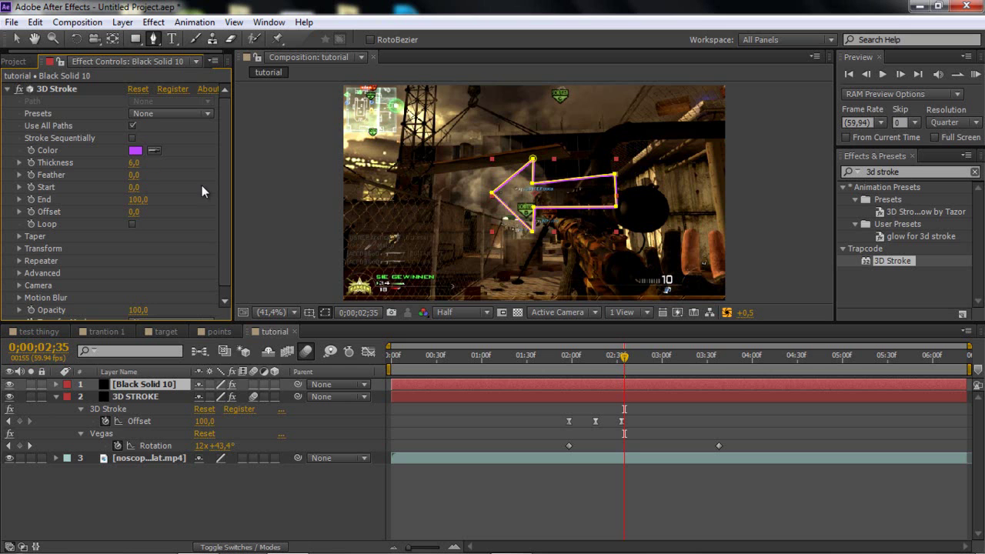
- Enable Taper for the arrow's 3D Stroke effect
{"action": "left_click", "coordinate": [18, 236]}
{"action": "left_click", "coordinate": [133, 215]}
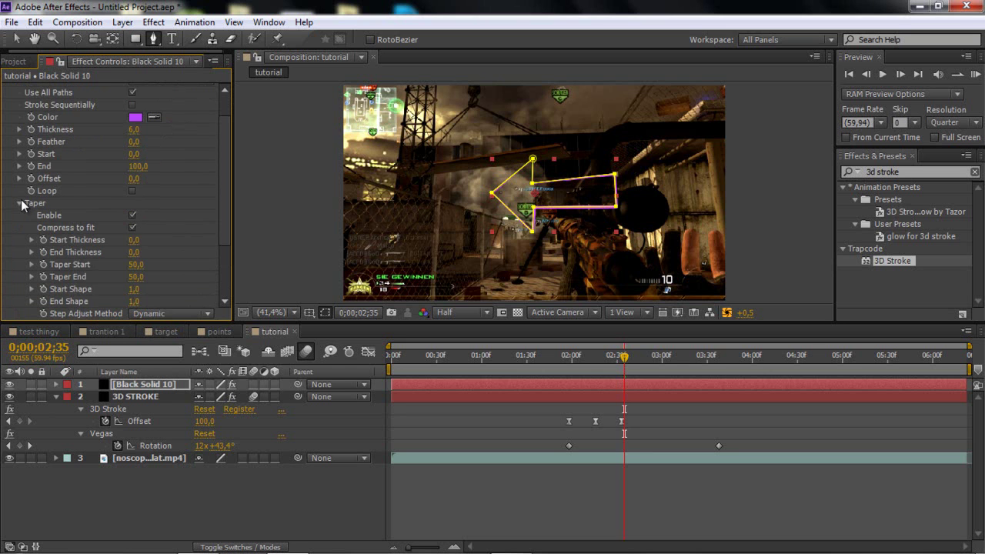
{"action": "left_click", "coordinate": [19, 204]}
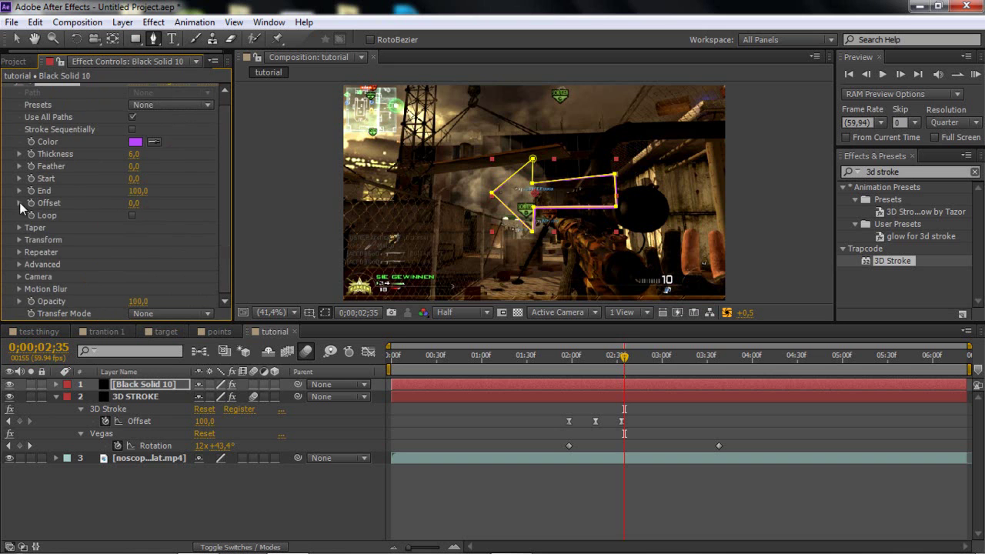
- Set the arrow's 3D Stroke motion blur to On and hide the mask outlines in the composition view
{"action": "left_click", "coordinate": [19, 289]}
{"action": "left_click", "coordinate": [171, 277]}
{"action": "left_click", "coordinate": [154, 324]}
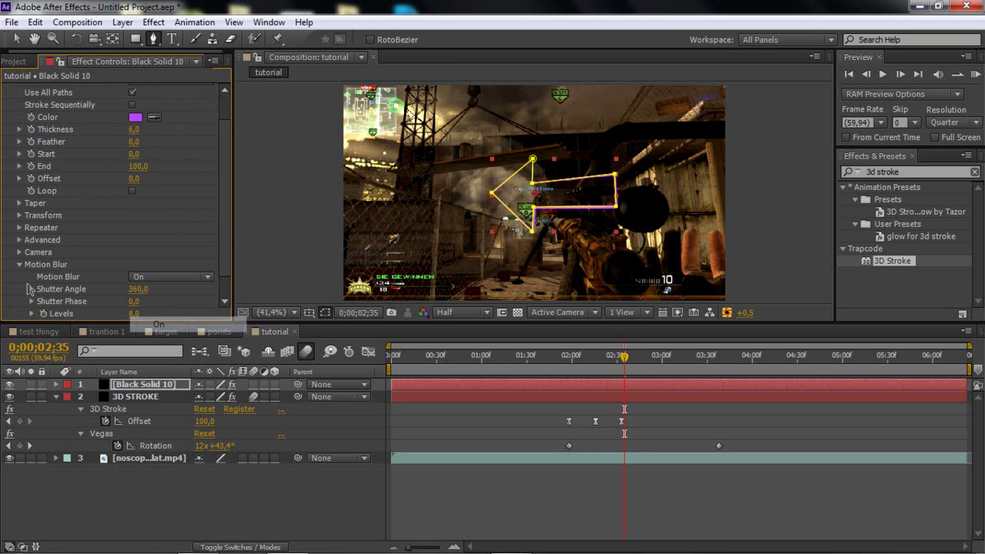
{"action": "left_click", "coordinate": [19, 264]}
{"action": "left_click", "coordinate": [325, 313]}
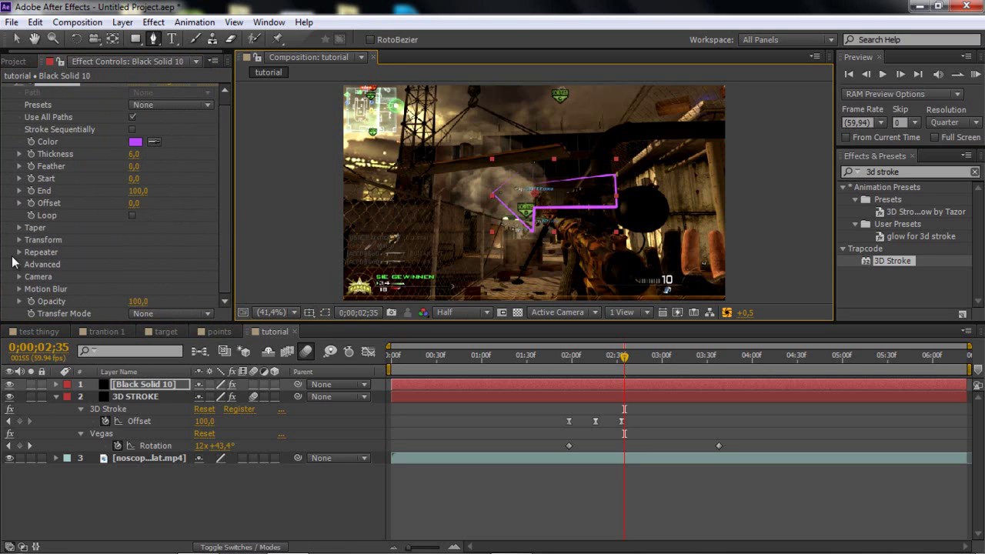
- Review the finished 3D Stroke example in the points composition around 0;00;01;58 and return to the tutorial composition
{"action": "left_click", "coordinate": [165, 331]}
{"action": "left_click", "coordinate": [213, 331]}
{"action": "left_click_drag", "start_coordinate": [549, 356], "coordinate": [565, 359]}
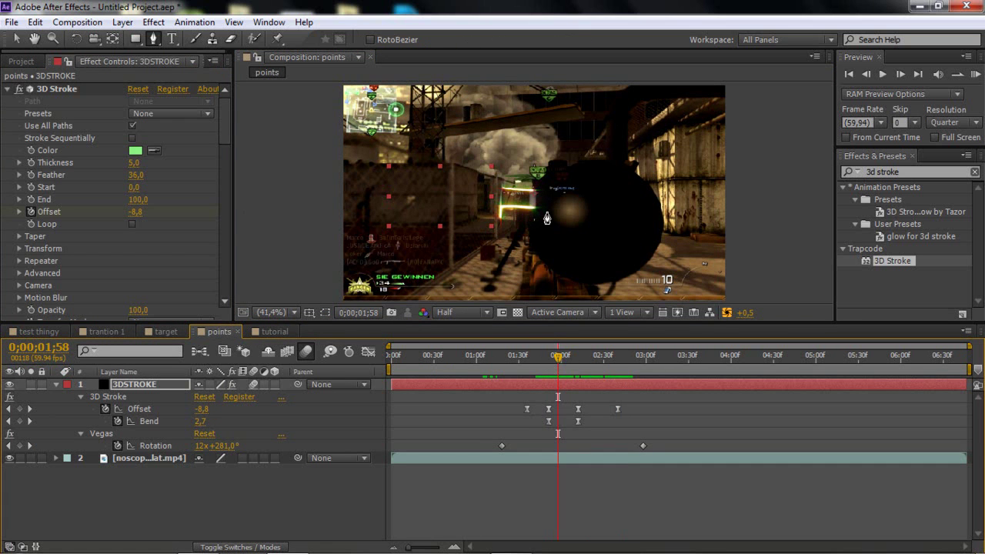
{"action": "left_click", "coordinate": [273, 330]}
{"action": "scroll", "coordinate": [83, 165], "scroll_direction": "down", "scroll_amount": 1}
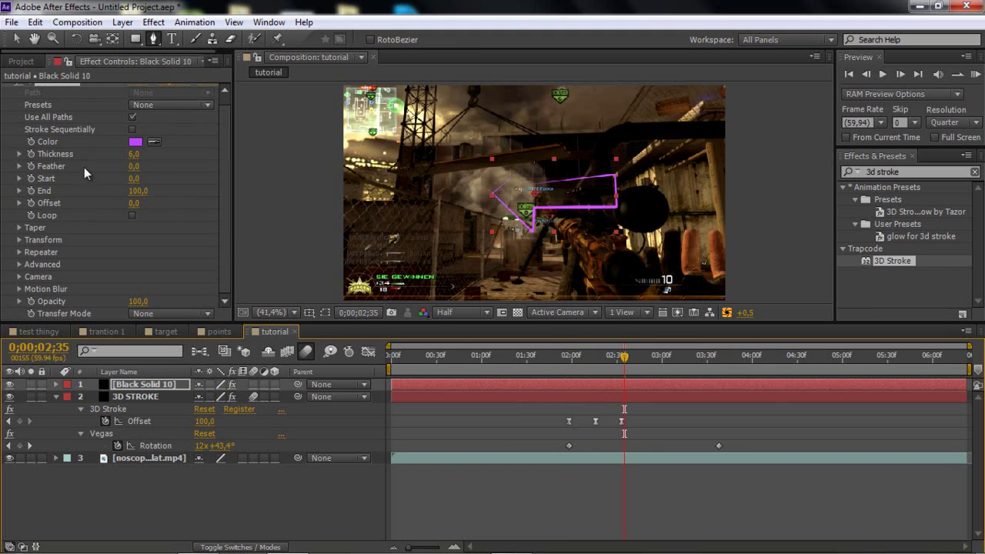
- Expand the Transform settings of the arrow's 3D Stroke and try other Bend Axis angles before resetting it to 0°
{"action": "left_click", "coordinate": [19, 239]}
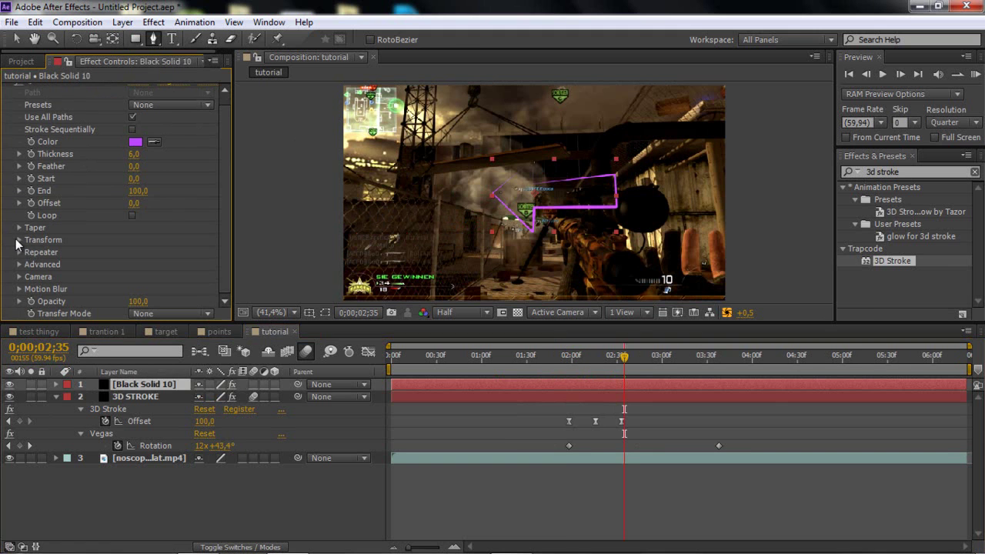
{"action": "scroll", "coordinate": [20, 239], "scroll_direction": "down", "scroll_amount": 3}
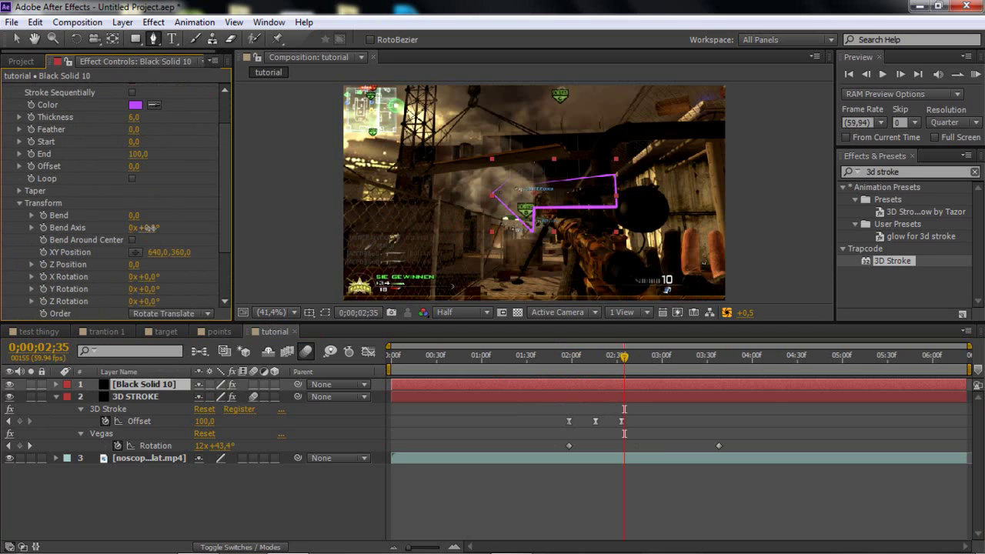
{"action": "left_click_drag", "start_coordinate": [146, 229], "coordinate": [164, 228]}
{"action": "left_click", "coordinate": [141, 227]}
{"action": "key", "text": "Return"}
- Try a Y Rotation of up to 143° on the arrow's 3D Stroke and reset it to 0°
{"action": "left_click_drag", "start_coordinate": [149, 303], "coordinate": [174, 289]}
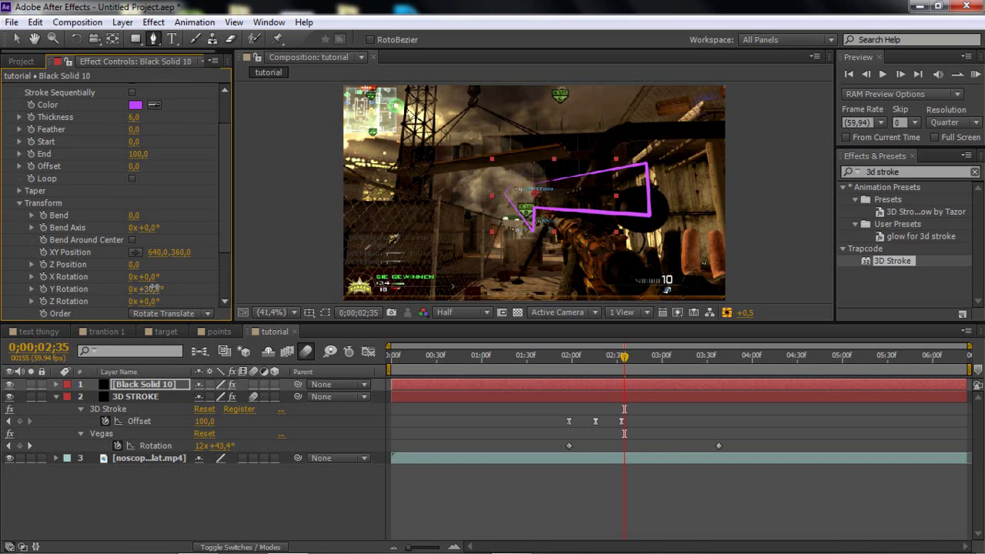
{"action": "left_click_drag", "start_coordinate": [199, 284], "coordinate": [190, 289]}
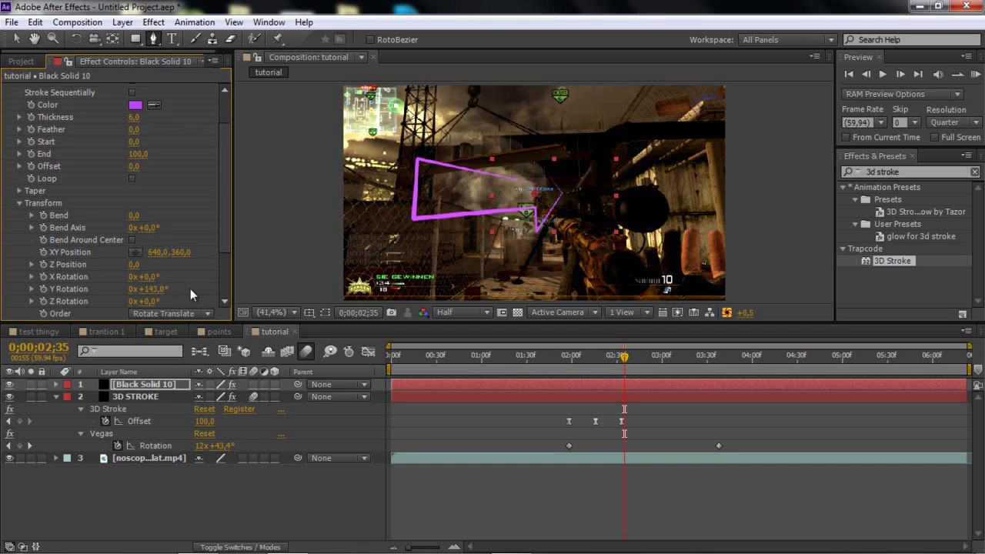
{"action": "left_click", "coordinate": [149, 289]}
{"action": "type", "text": "0"}
{"action": "key", "text": "Return"}
- Try an X Rotation of 60° on the arrow's 3D Stroke and reset it to 0°
{"action": "left_click", "coordinate": [146, 276]}
{"action": "type", "text": "60"}
{"action": "key", "text": "Return"}
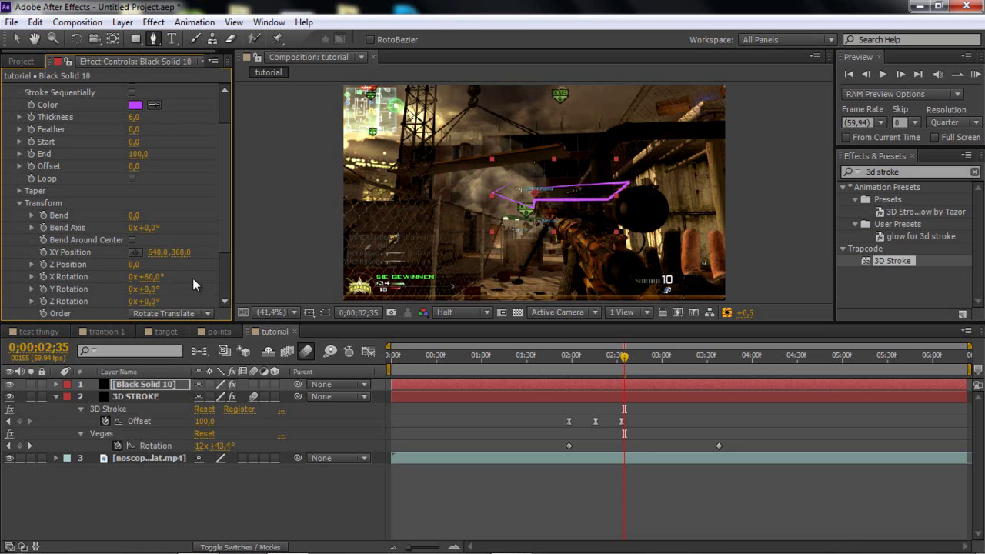
{"action": "left_click", "coordinate": [161, 276]}
{"action": "key", "text": "Return"}
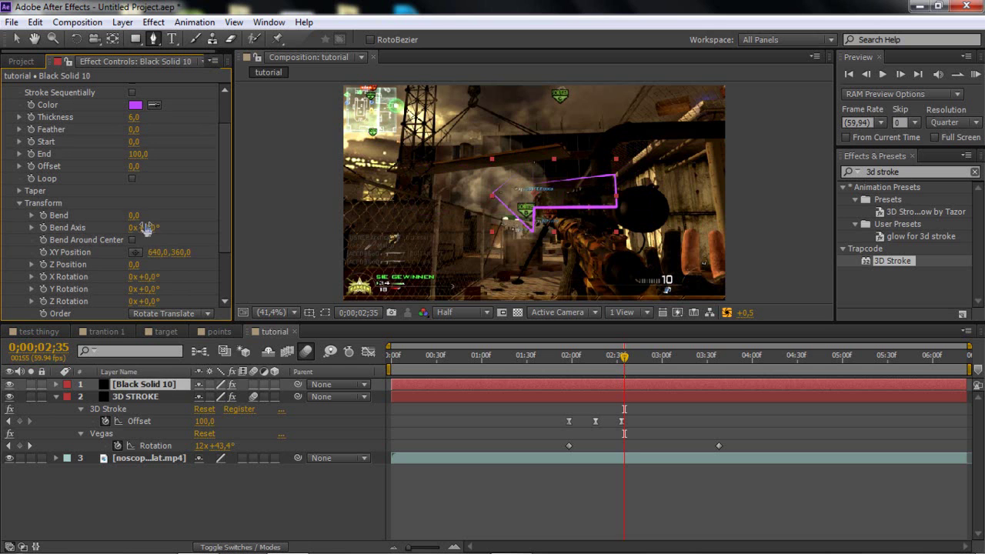
- Turn the Bend Axis of the arrow's 3D Stroke to one full revolution (1x+0,0°)
{"action": "left_click_drag", "start_coordinate": [146, 226], "coordinate": [226, 232]}
{"action": "mouse_move", "coordinate": [164, 231]}
{"action": "left_mouse_down"}
{"action": "mouse_move", "coordinate": [212, 236]}
{"action": "mouse_move", "coordinate": [161, 233]}
{"action": "mouse_move", "coordinate": [203, 236]}
{"action": "left_mouse_up"}
- Try a Z Rotation of 170° on the arrow's 3D Stroke and reset it to 0°
{"action": "mouse_move", "coordinate": [154, 301]}
{"action": "left_mouse_down"}
{"action": "mouse_move", "coordinate": [211, 305]}
{"action": "mouse_move", "coordinate": [150, 309]}
{"action": "mouse_move", "coordinate": [215, 304]}
{"action": "left_mouse_up"}
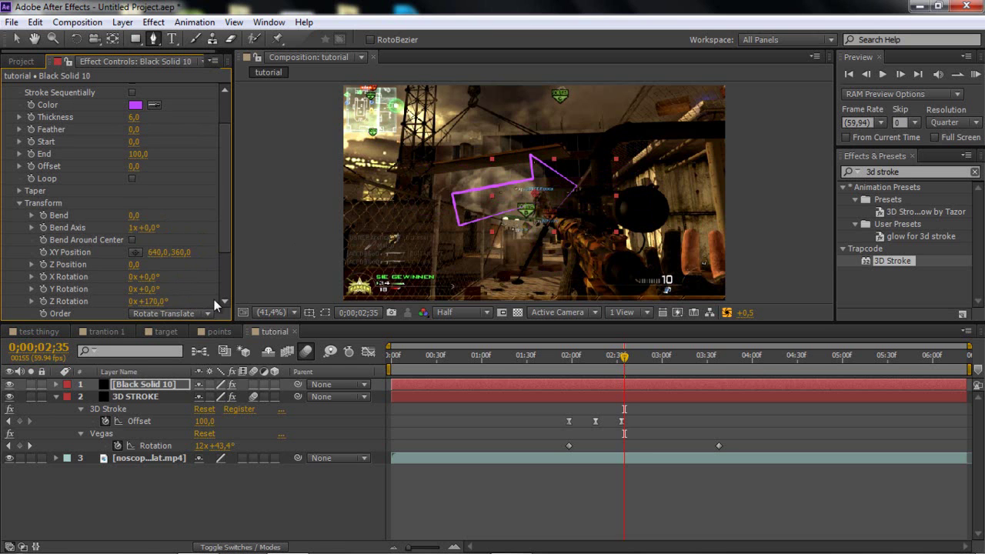
{"action": "left_click", "coordinate": [158, 301]}
{"action": "type", "text": "+"}
{"action": "key", "text": "Return"}
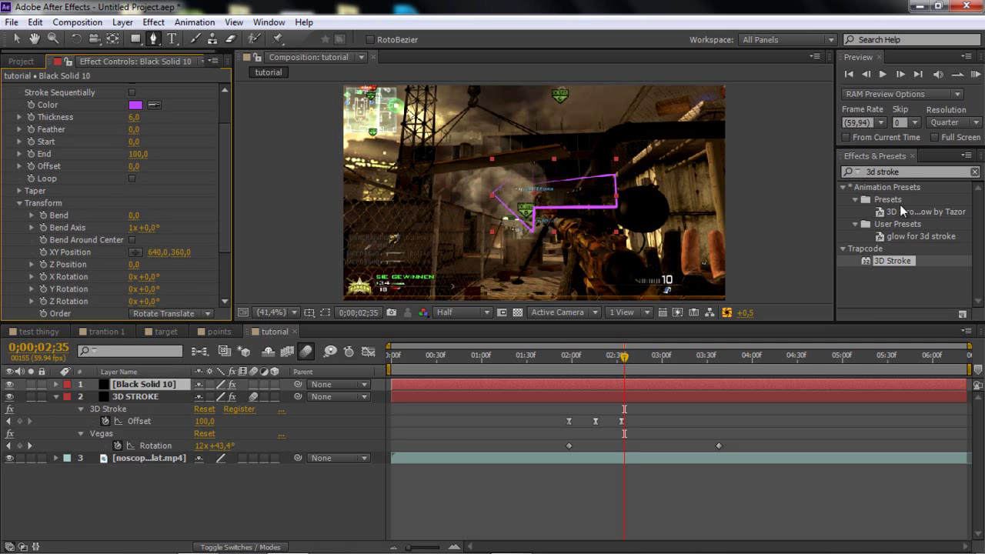
- Search the effects and presets for "glowing" and apply the Glowing Text preset to the Black Solid 10 arrow layer
{"action": "left_click", "coordinate": [914, 172]}
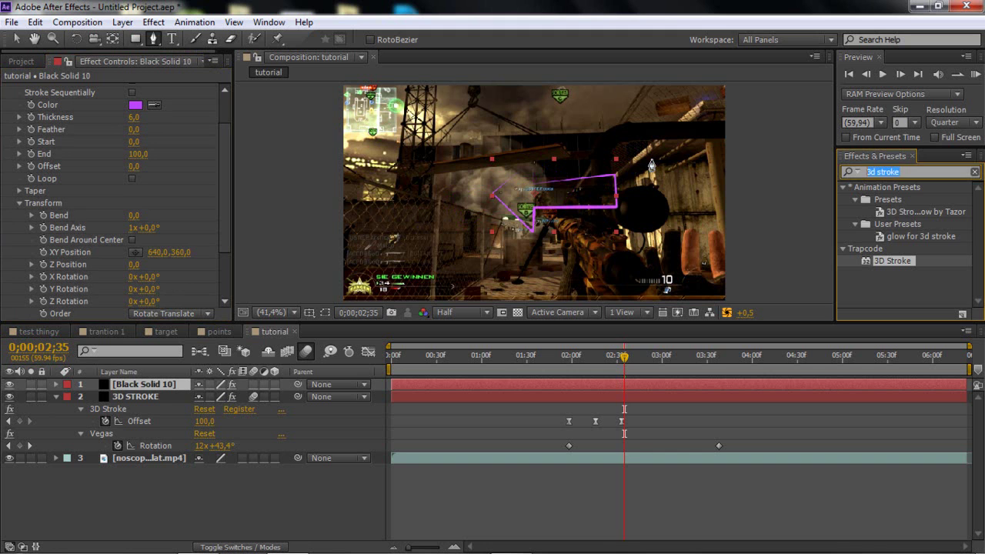
{"action": "type", "text": "glowing"}
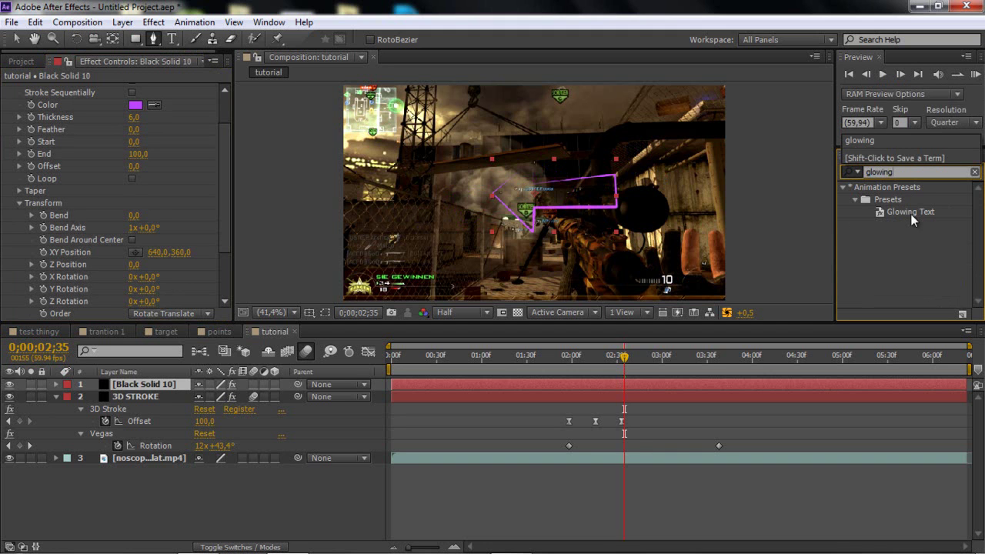
{"action": "left_click_drag", "start_coordinate": [910, 211], "coordinate": [634, 387]}
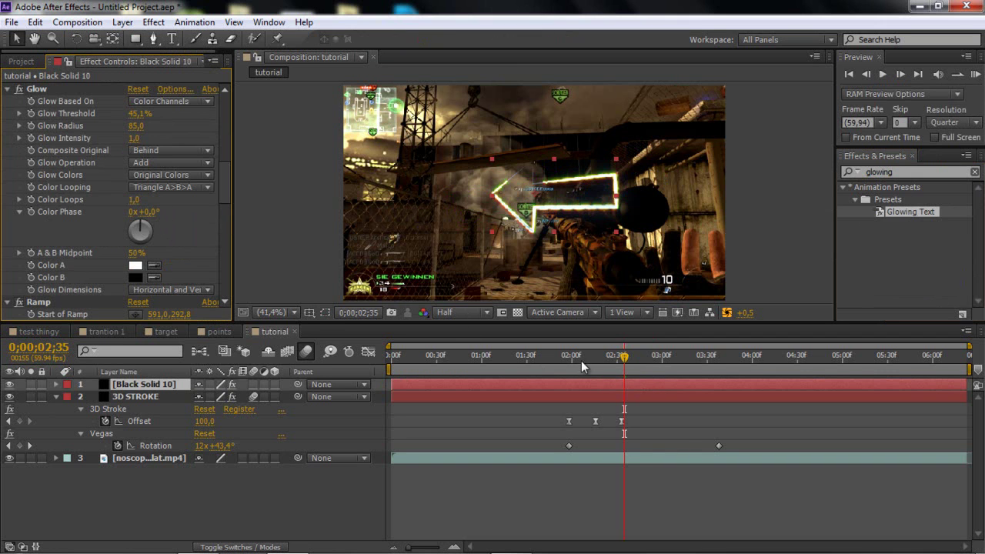
- Check the glowing arrow over the footage at several times, including 0;00;02;22 and 0;00;03;14
{"action": "left_click", "coordinate": [605, 369]}
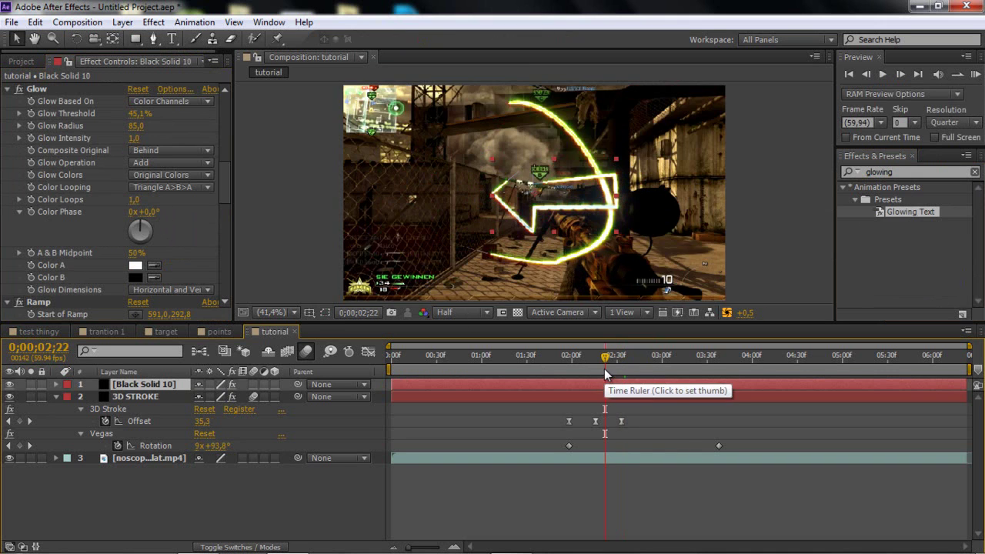
{"action": "left_click", "coordinate": [631, 369]}
{"action": "left_click", "coordinate": [682, 368]}
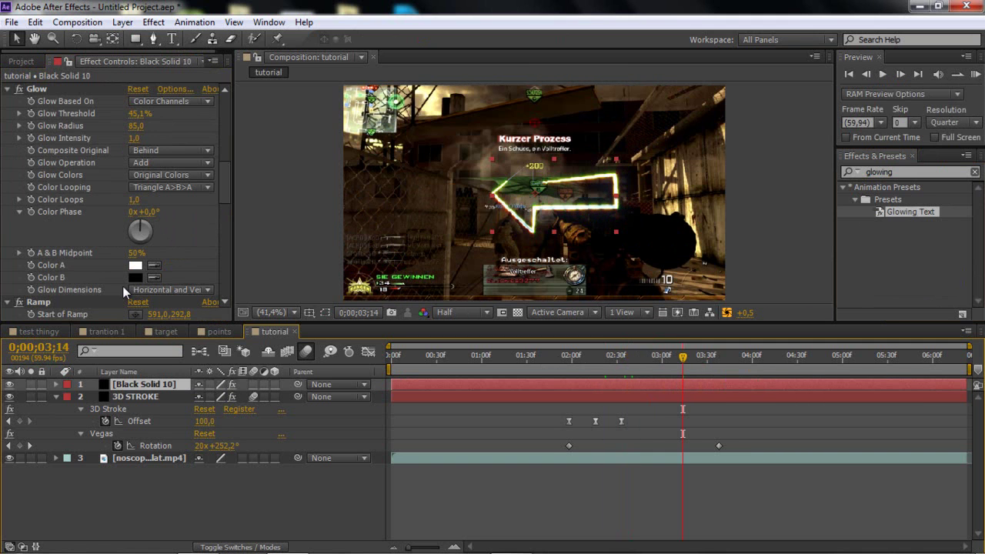
- Open the trantion 1 composition
{"action": "mouse_move", "coordinate": [137, 552]}
{"action": "left_click", "coordinate": [510, 541]}
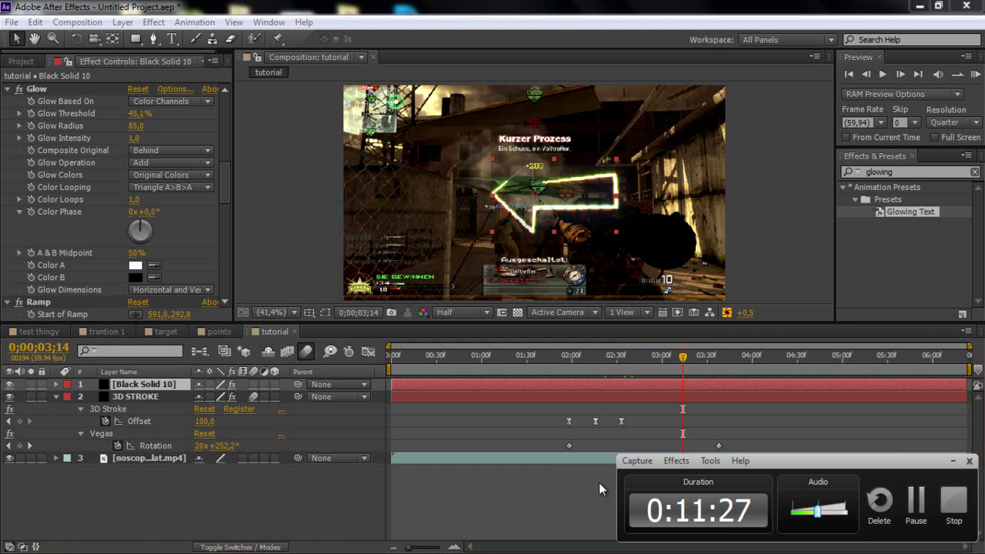
{"action": "left_click", "coordinate": [102, 331]}
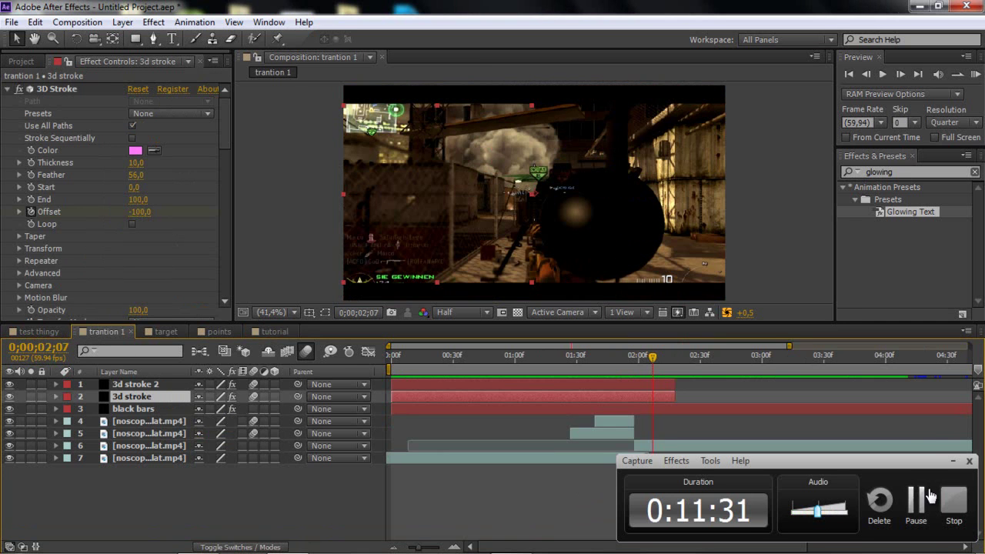